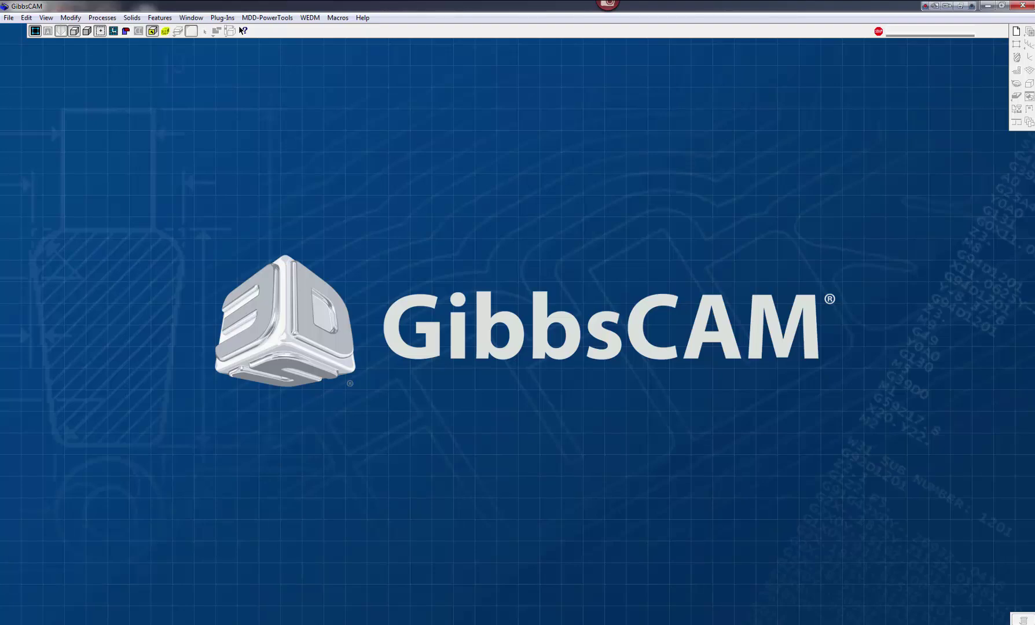
# Bring the Mill Part 5 with OPS.vnc window forward and pan the part view left
pyautogui.click(340, 572)
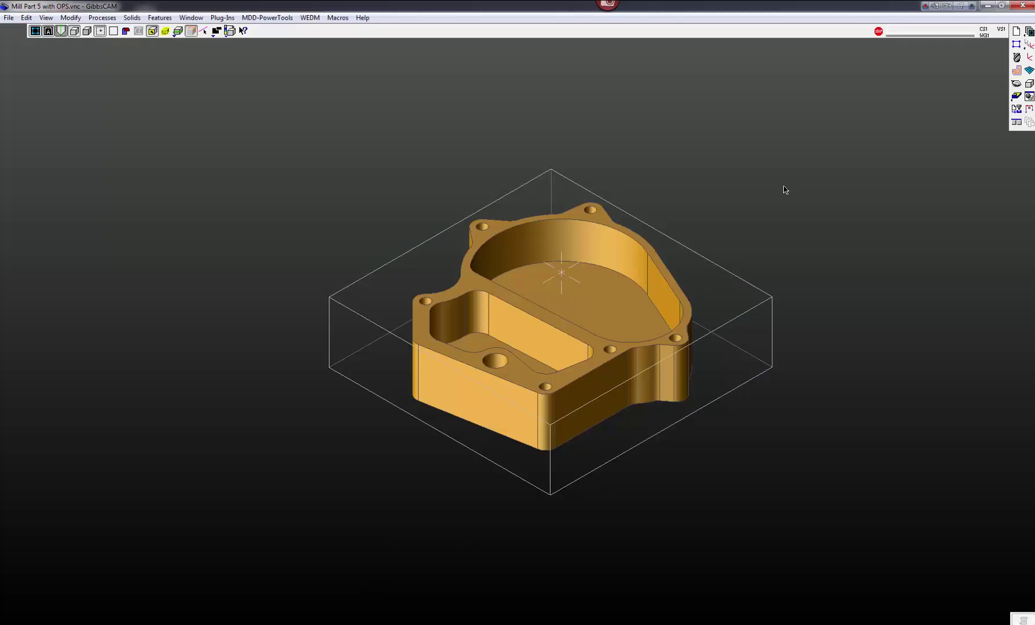
pyautogui.moveTo(765, 215); pyautogui.dragTo(721, 226, button='middle')
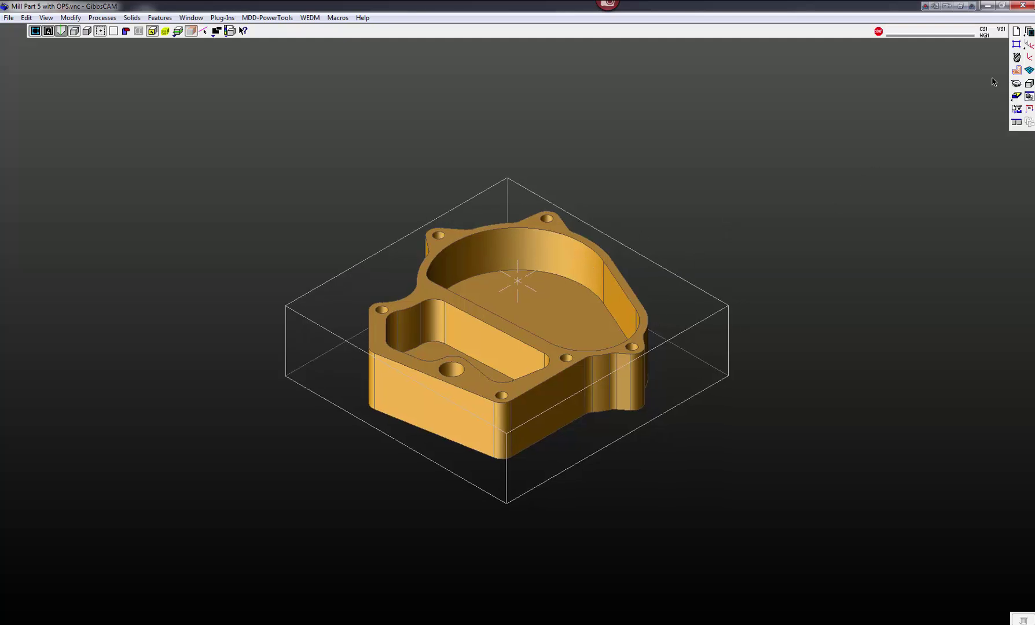
# Open Document Control, try the Tool Change interop position, then leave it off and return to Workspace
pyautogui.click(1017, 31)
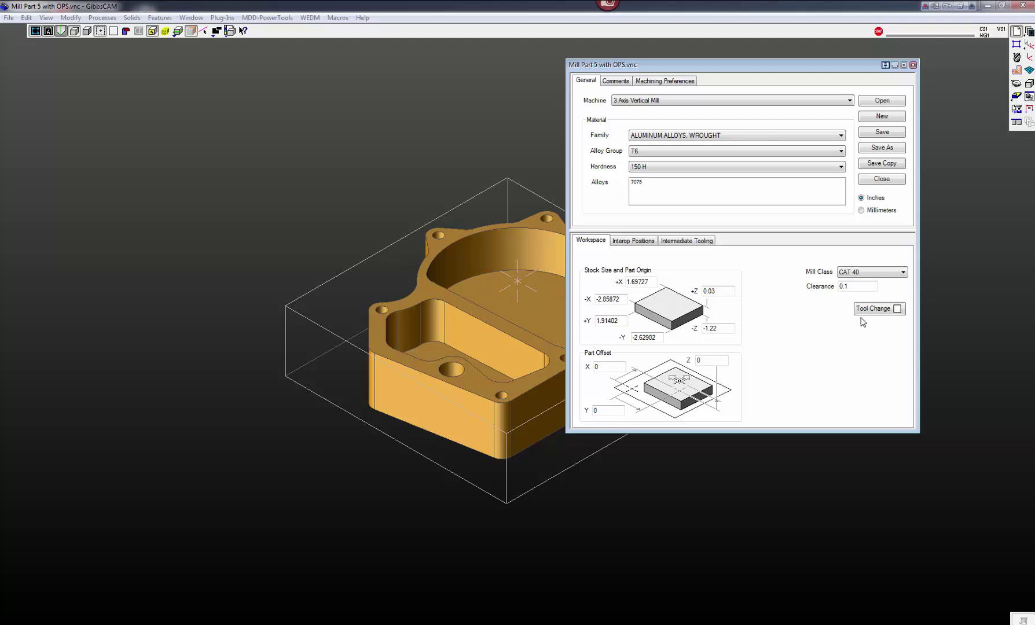
pyautogui.click(896, 310)
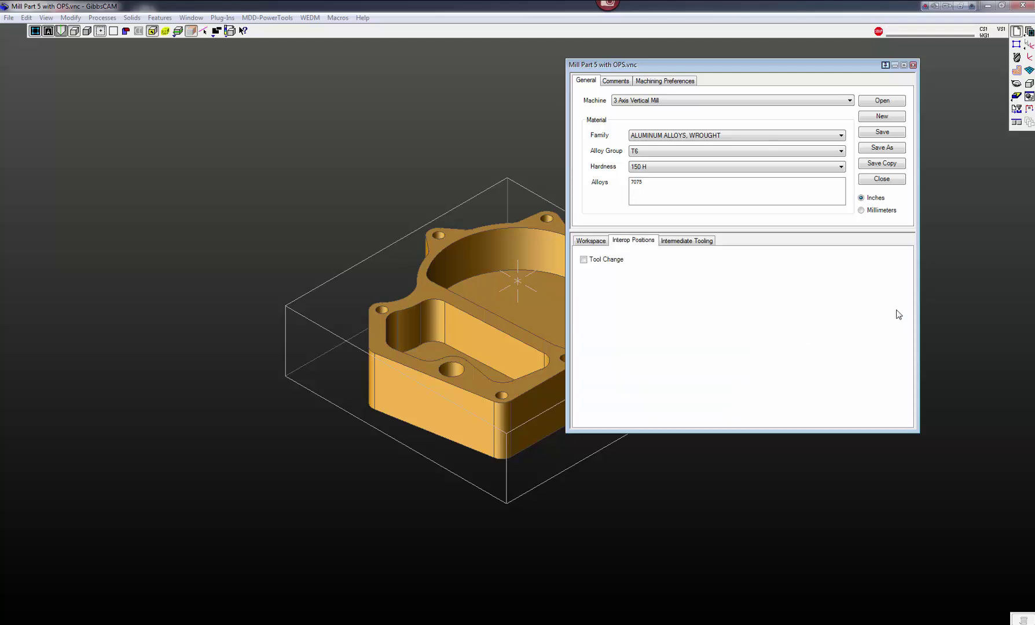
pyautogui.click(584, 260)
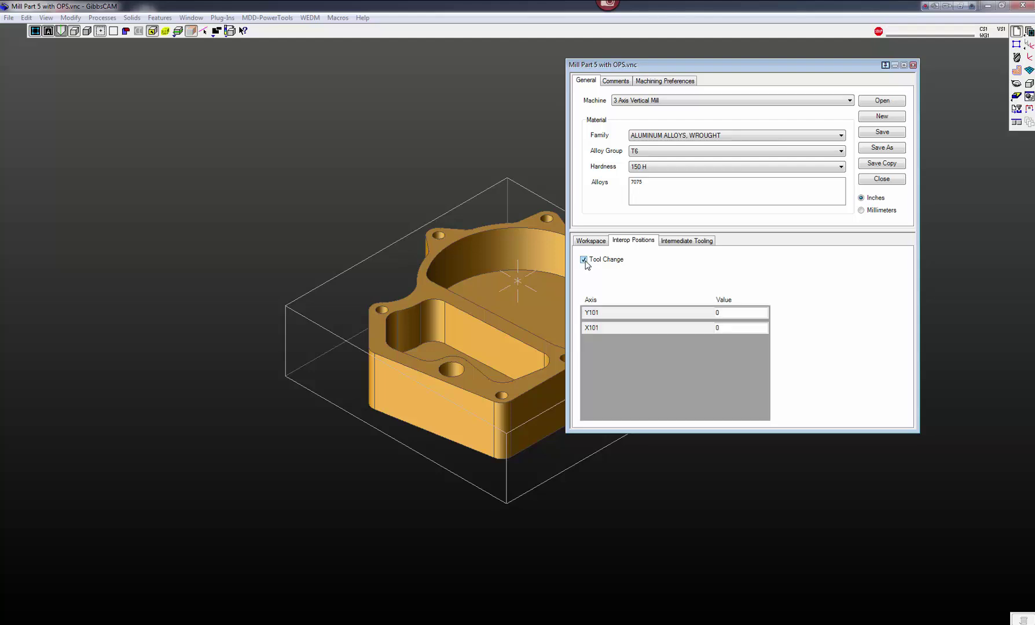
pyautogui.click(719, 312)
pyautogui.click(728, 327)
pyautogui.click(584, 260)
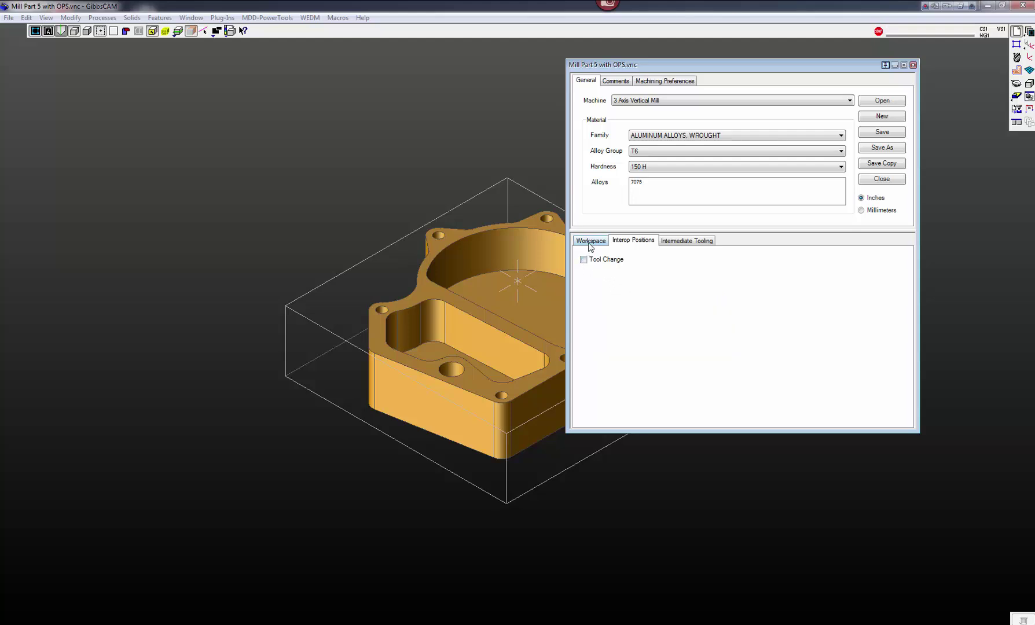
pyautogui.click(589, 245)
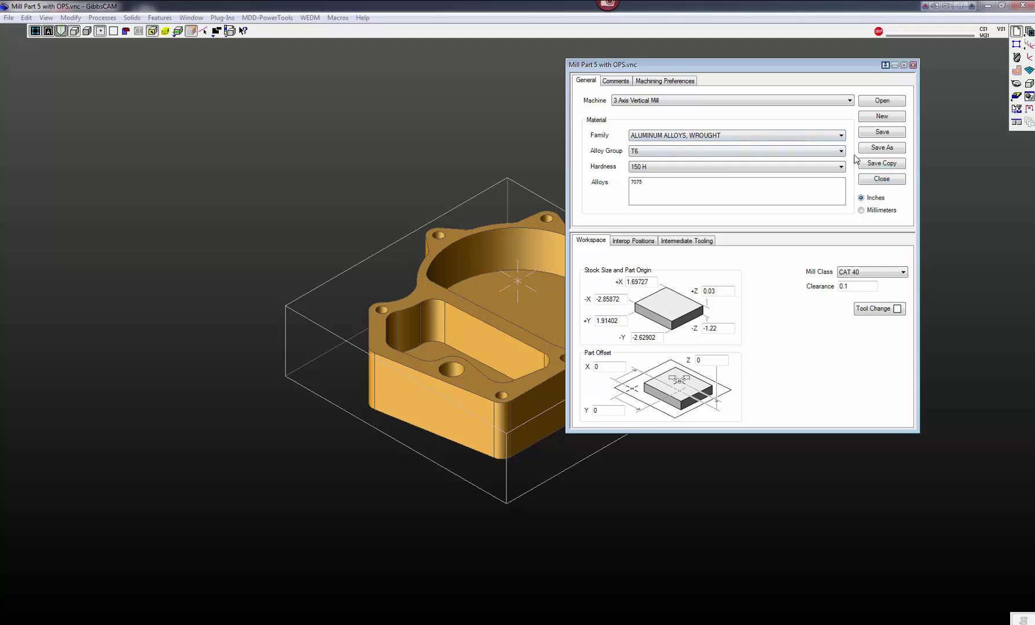
# Review the Comments notes, then set Spline Machining Tolerance to 0.0001 in on Machining Preferences
pyautogui.click(614, 81)
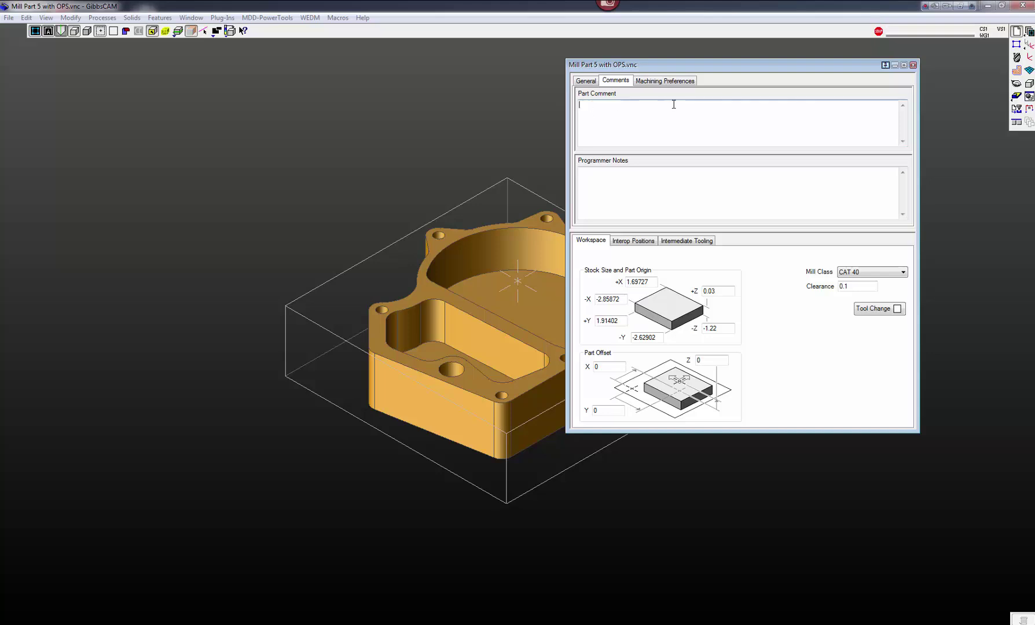
pyautogui.click(597, 179)
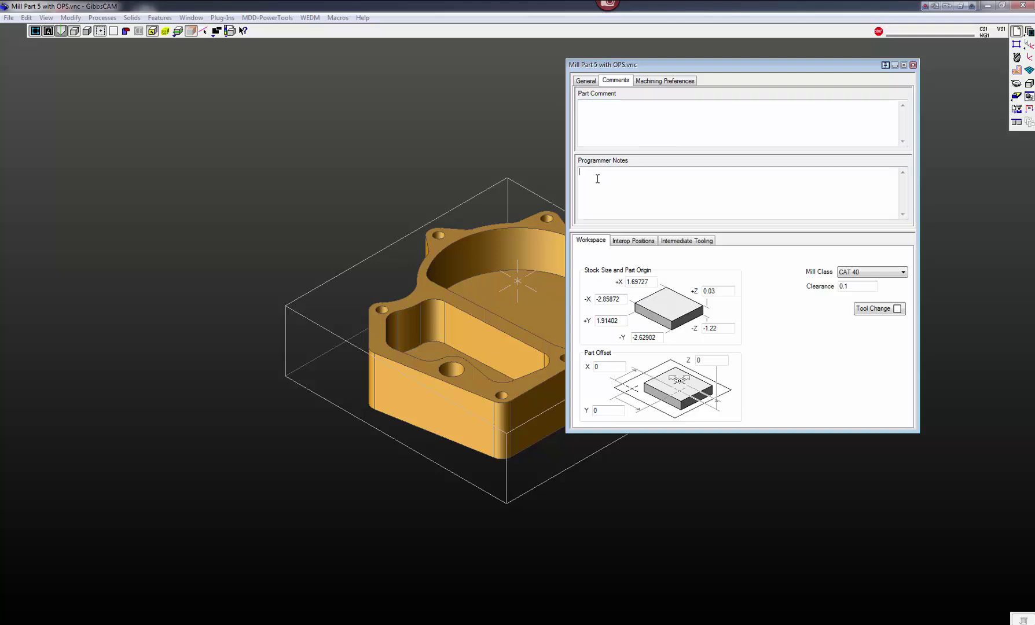
pyautogui.click(661, 84)
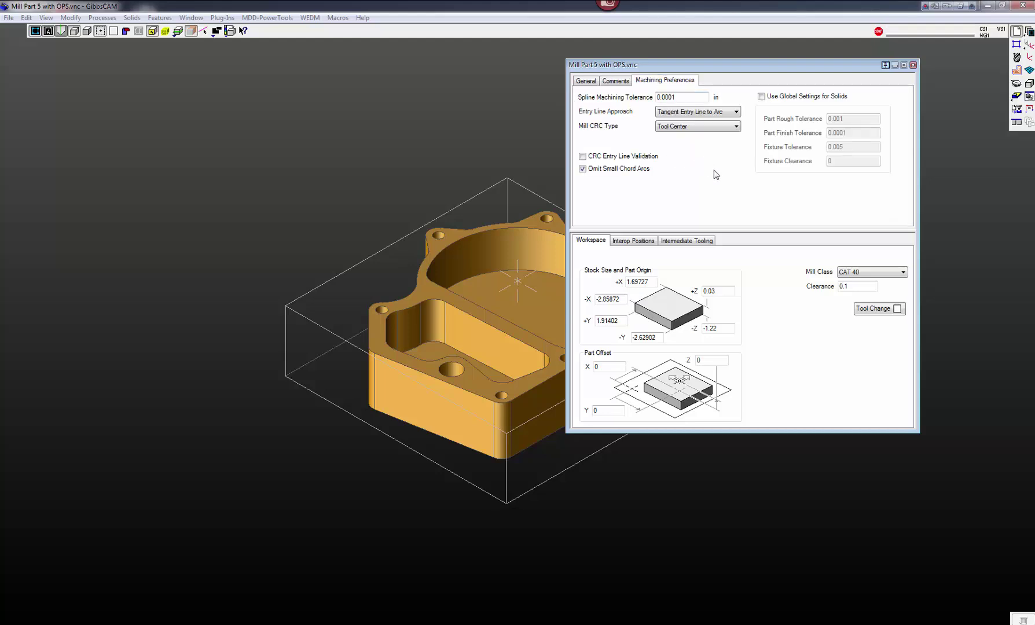
pyautogui.click(680, 97)
pyautogui.press('BackSpace')
pyautogui.write('1')
pyautogui.write('101')
# Close the document settings, enable balloon help, and reopen Document Control to see the balloons
pyautogui.click(914, 66)
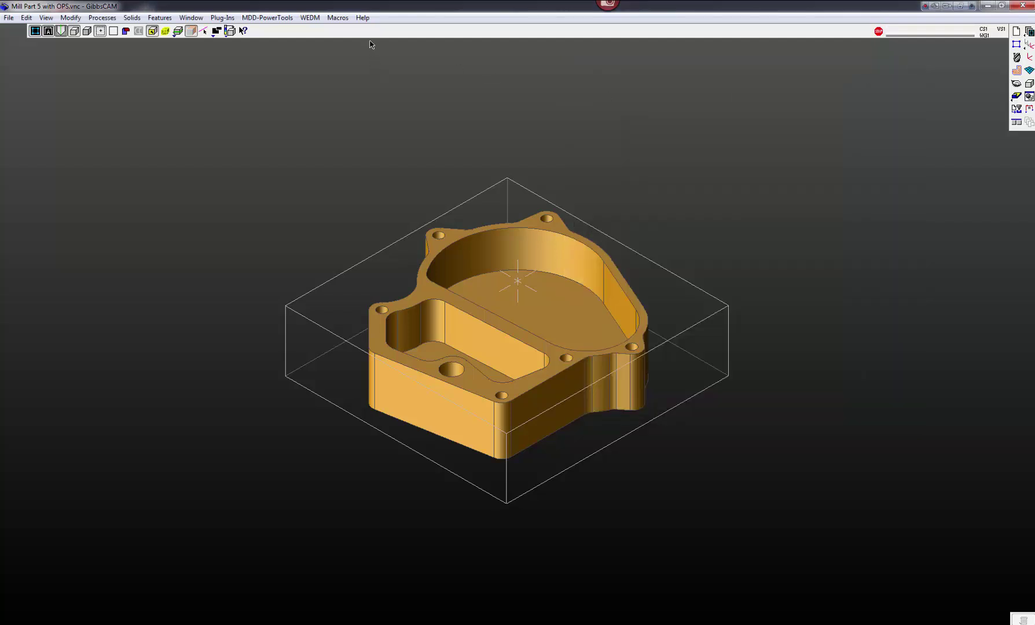
pyautogui.click(363, 18)
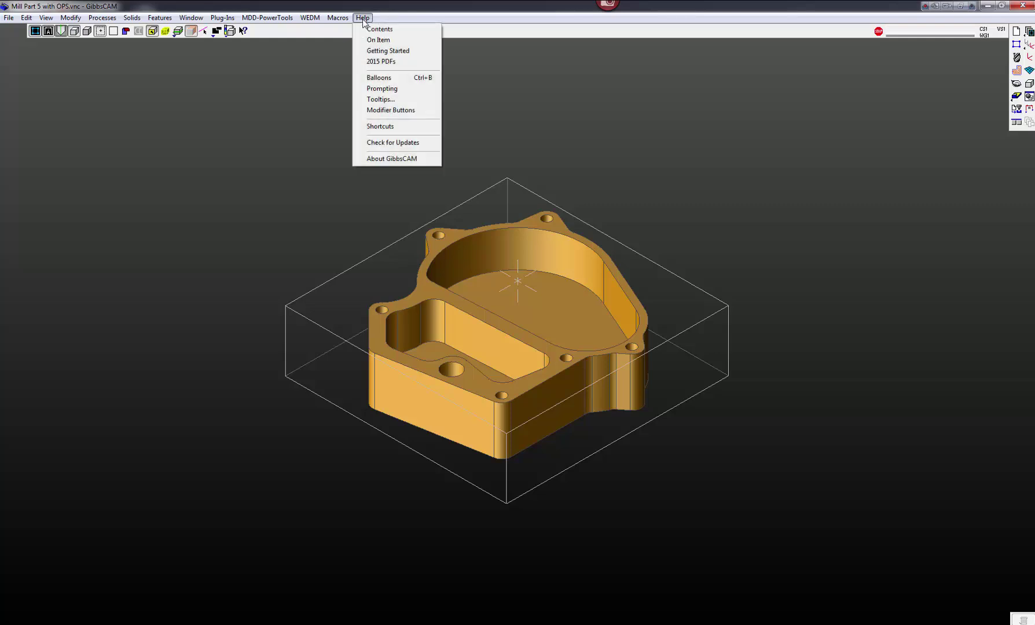
pyautogui.click(385, 79)
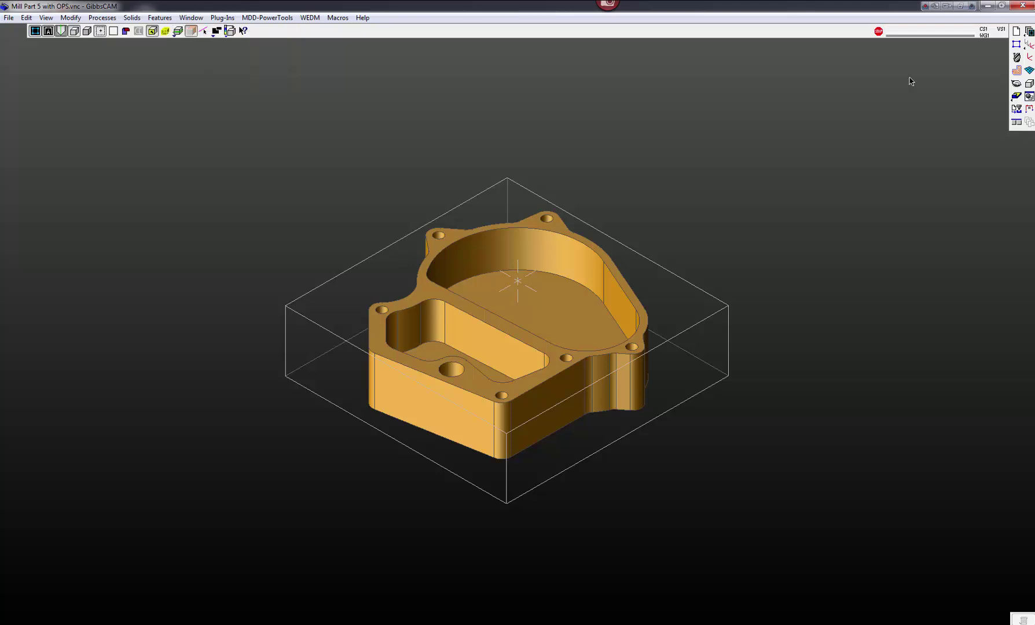
pyautogui.click(1017, 34)
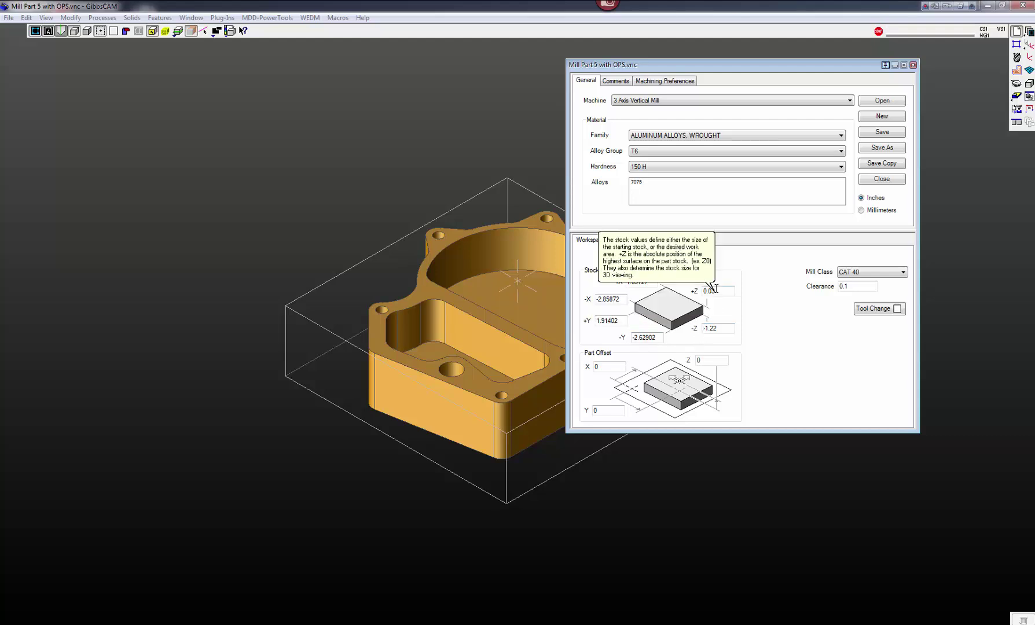
# Close Document Control again and turn balloon help off
pyautogui.click(914, 66)
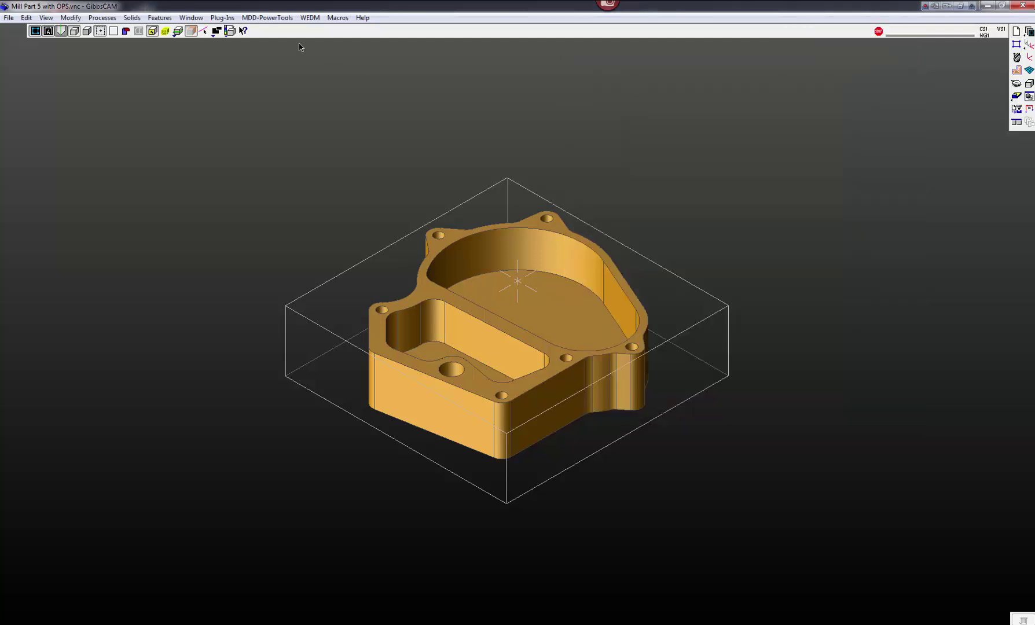
pyautogui.click(362, 18)
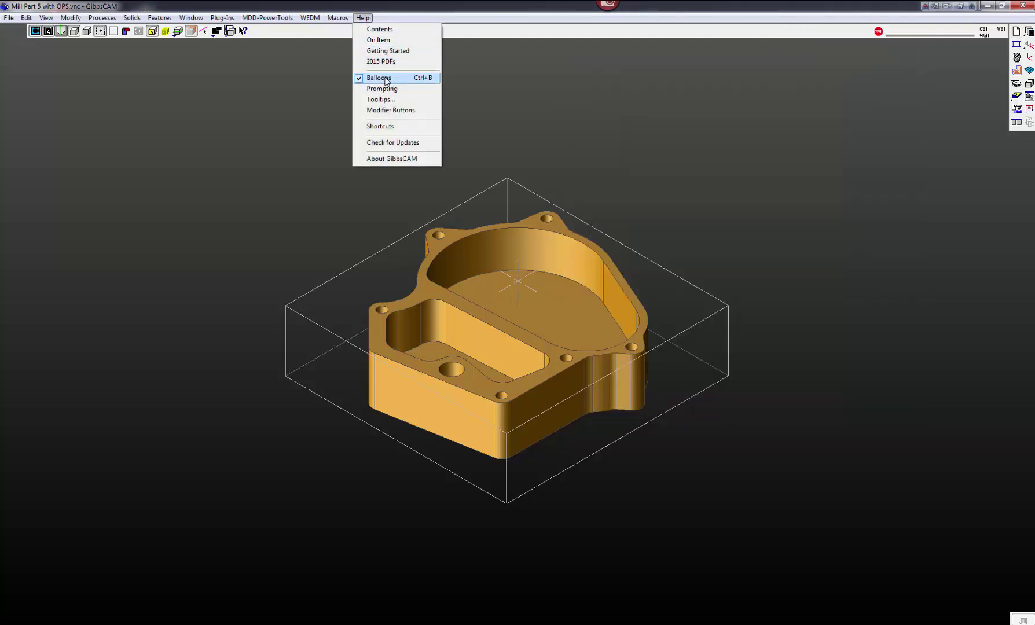
pyautogui.click(385, 79)
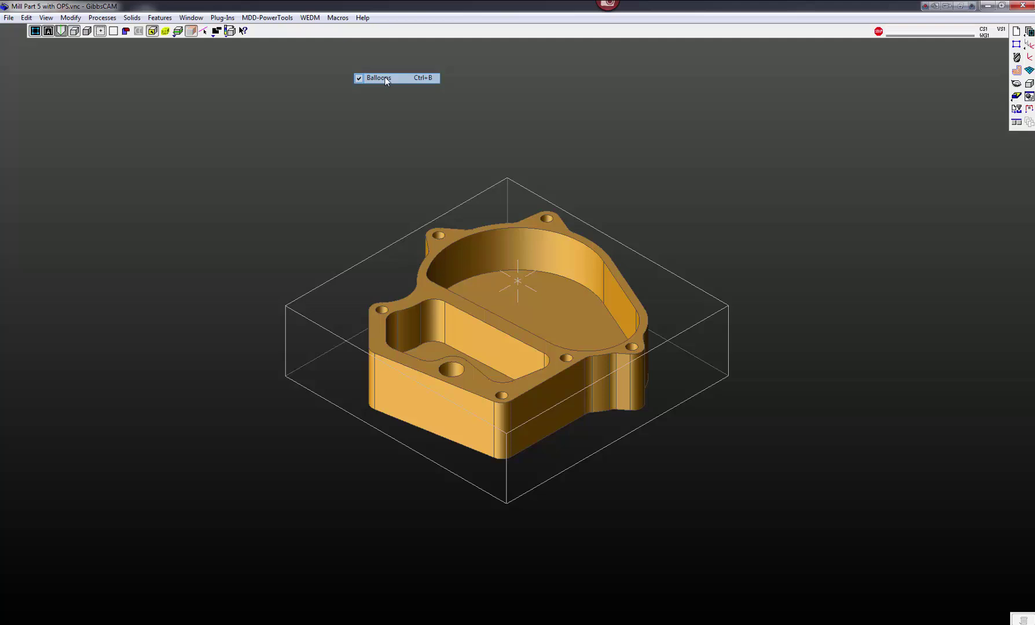
pyautogui.click(362, 18)
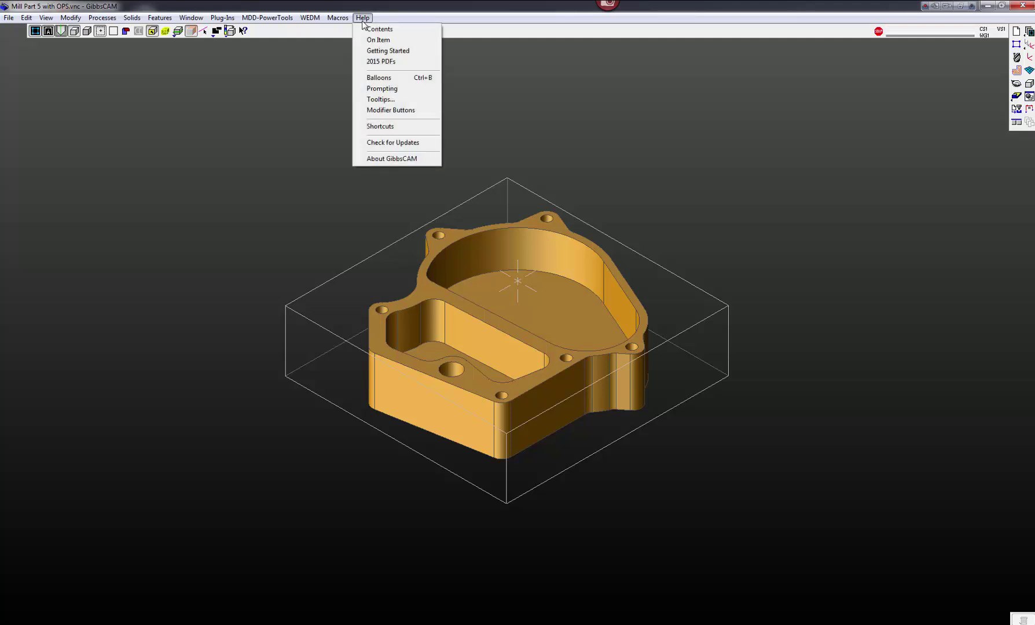
pyautogui.click(380, 127)
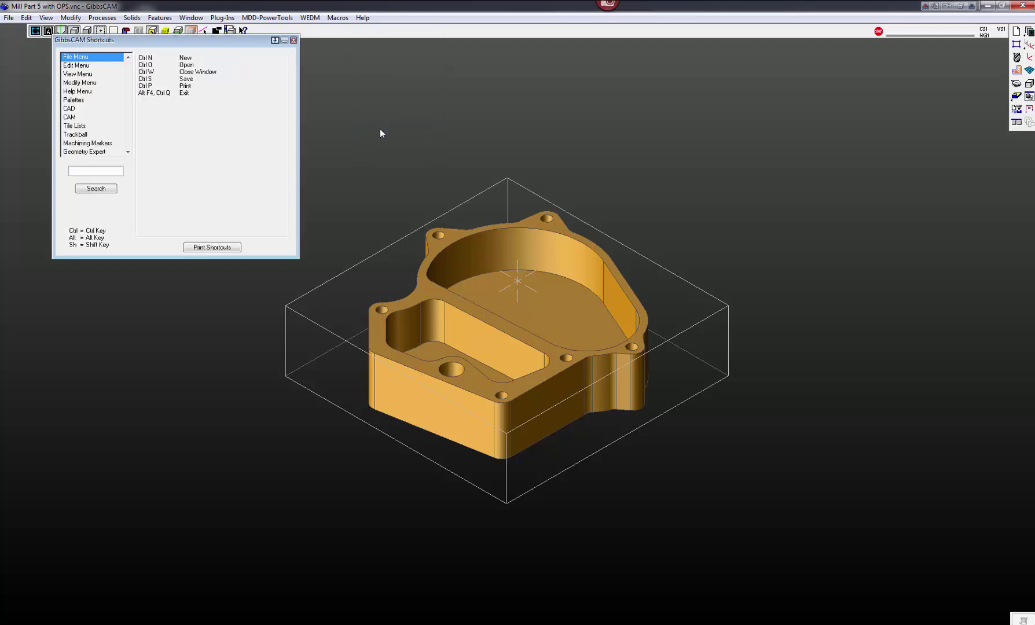
pyautogui.click(88, 74)
pyautogui.click(87, 82)
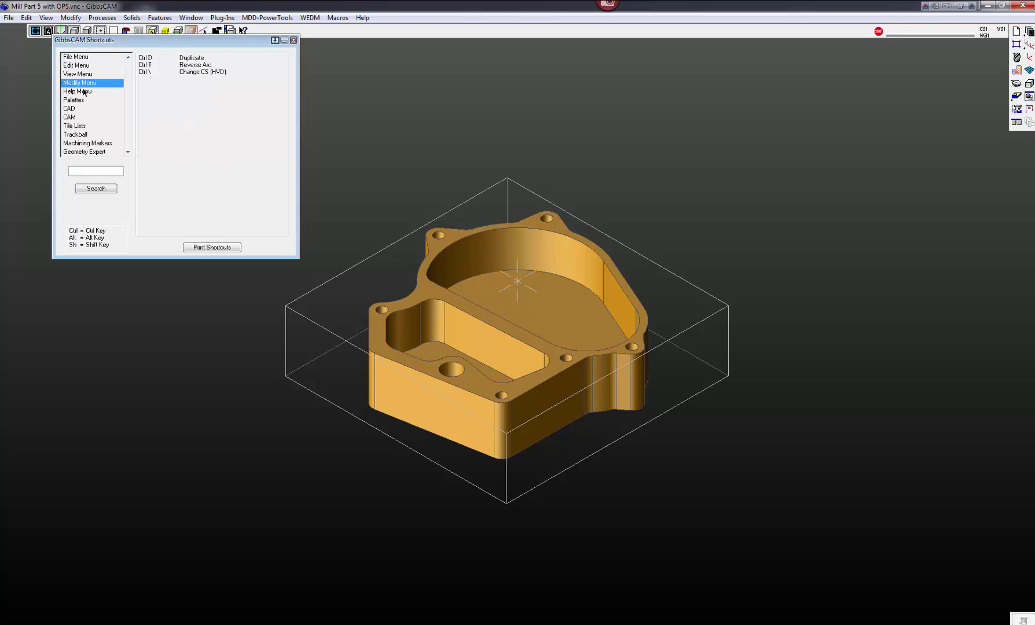
pyautogui.click(87, 91)
pyautogui.click(85, 101)
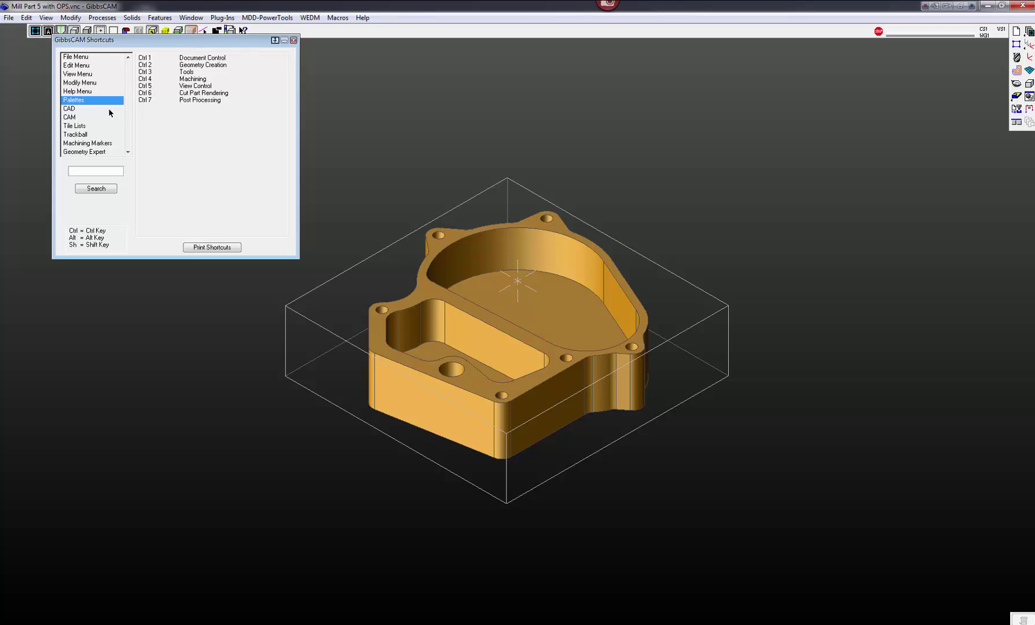
pyautogui.click(81, 130)
pyautogui.click(80, 136)
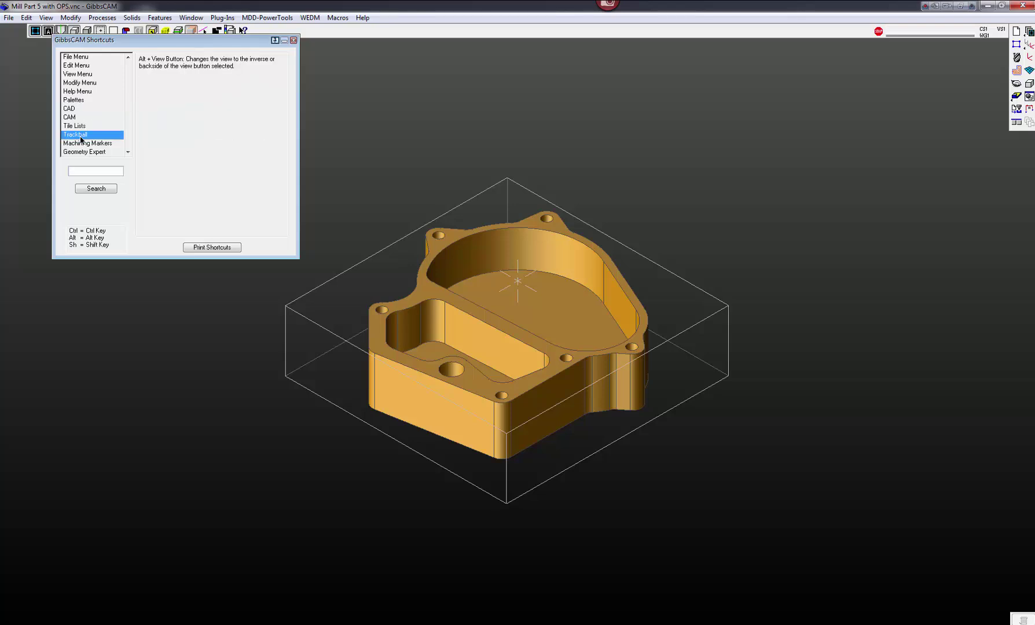
pyautogui.click(79, 109)
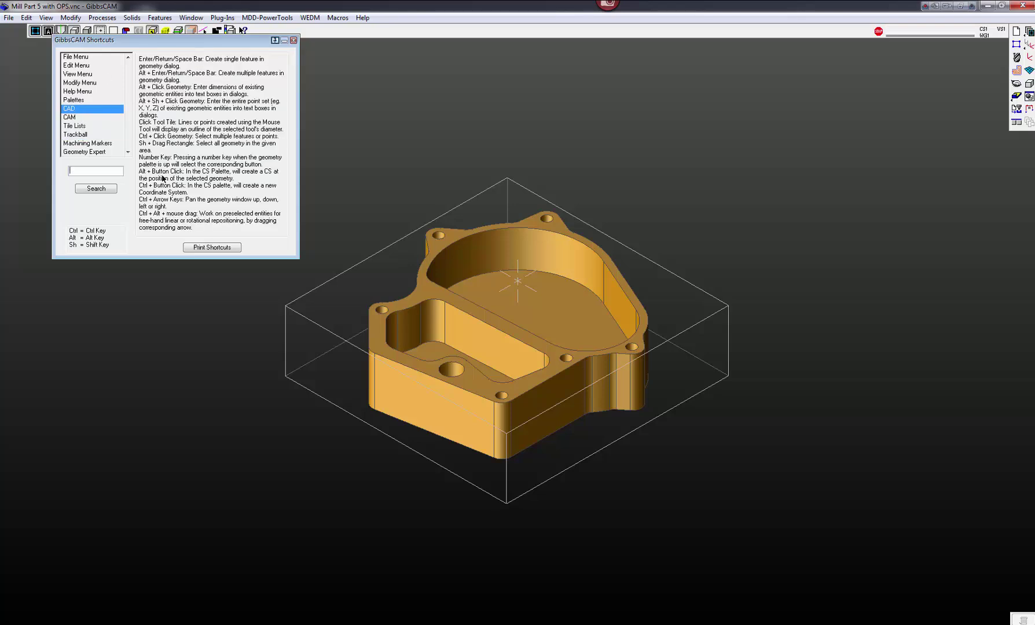
pyautogui.click(203, 250)
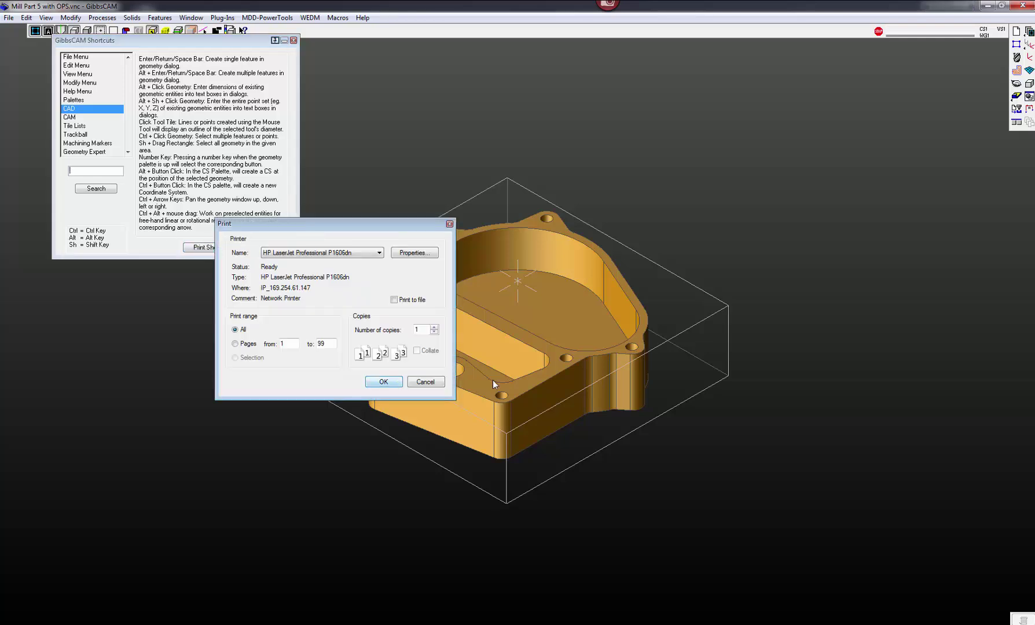
pyautogui.click(449, 224)
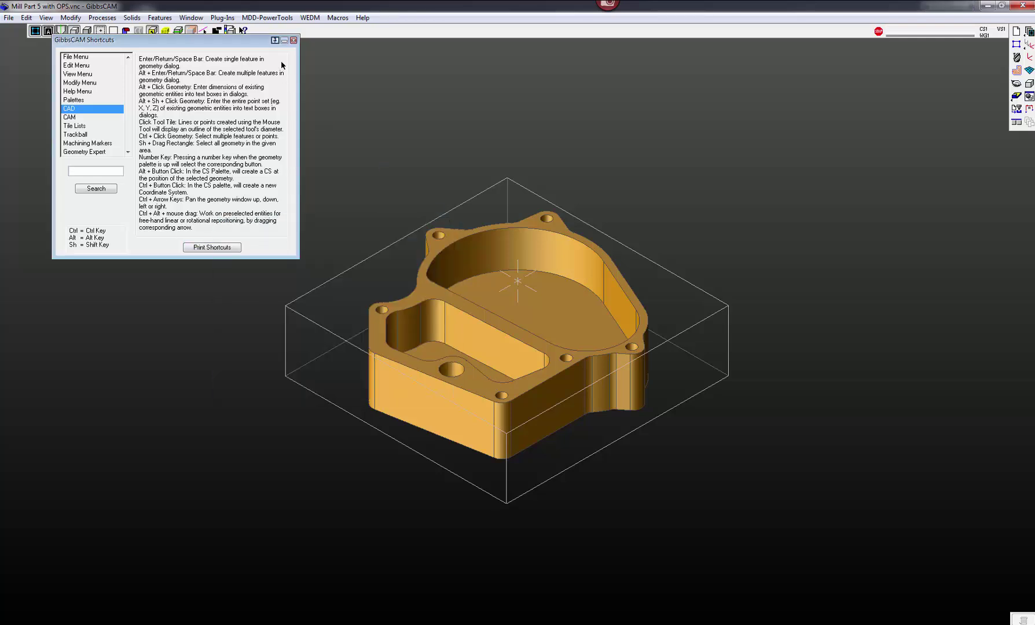
pyautogui.click(293, 40)
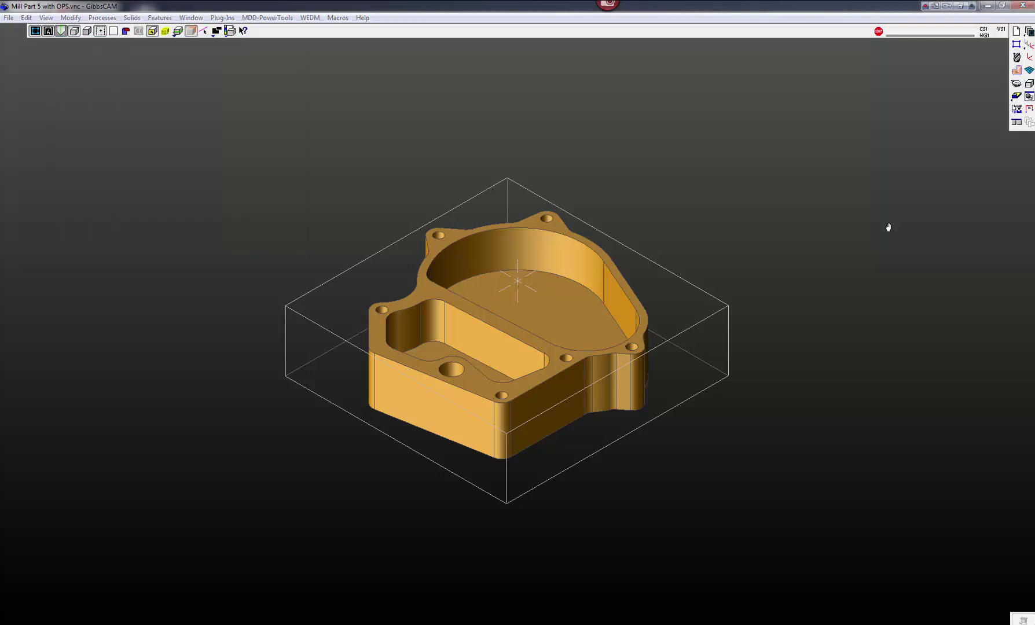
# Confirm the Setup Post Editor setting uses the custom editor Notepad.exe
pyautogui.click(222, 18)
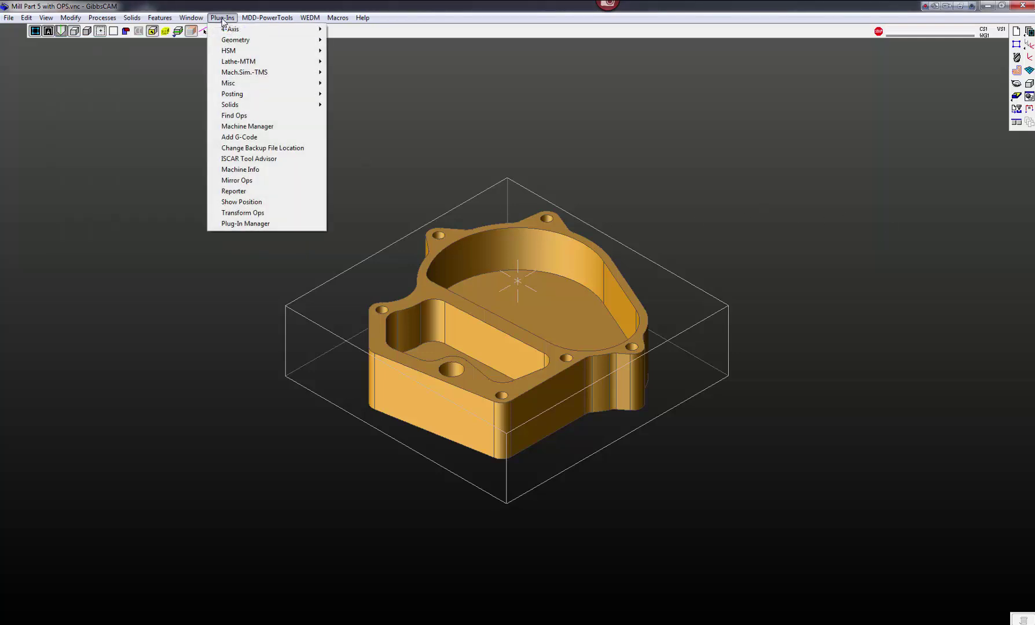
pyautogui.moveTo(233, 98)
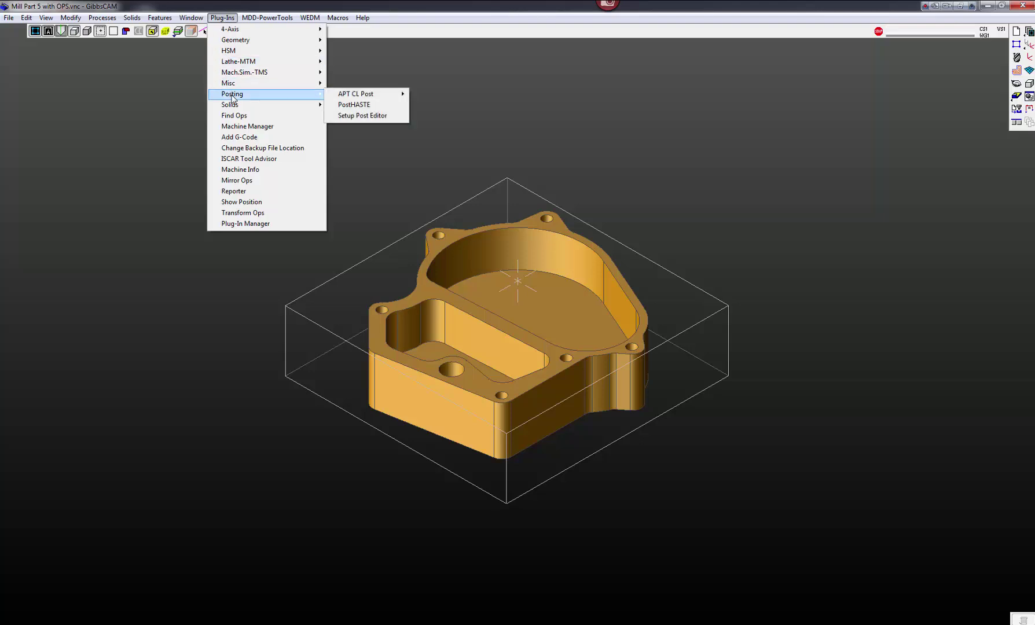
pyautogui.click(366, 117)
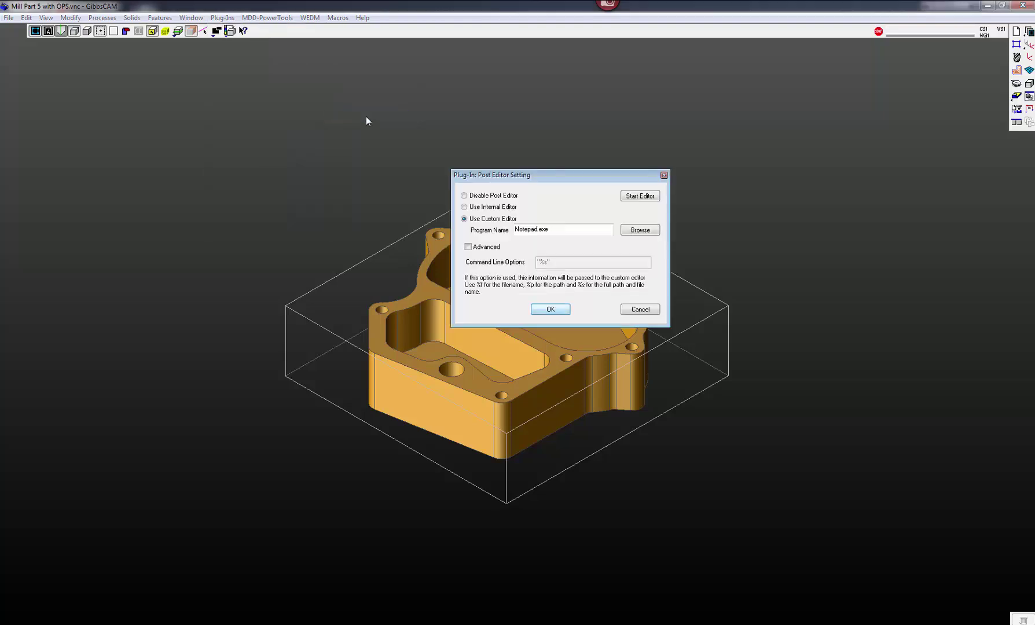
pyautogui.moveTo(535, 175); pyautogui.dragTo(517, 171)
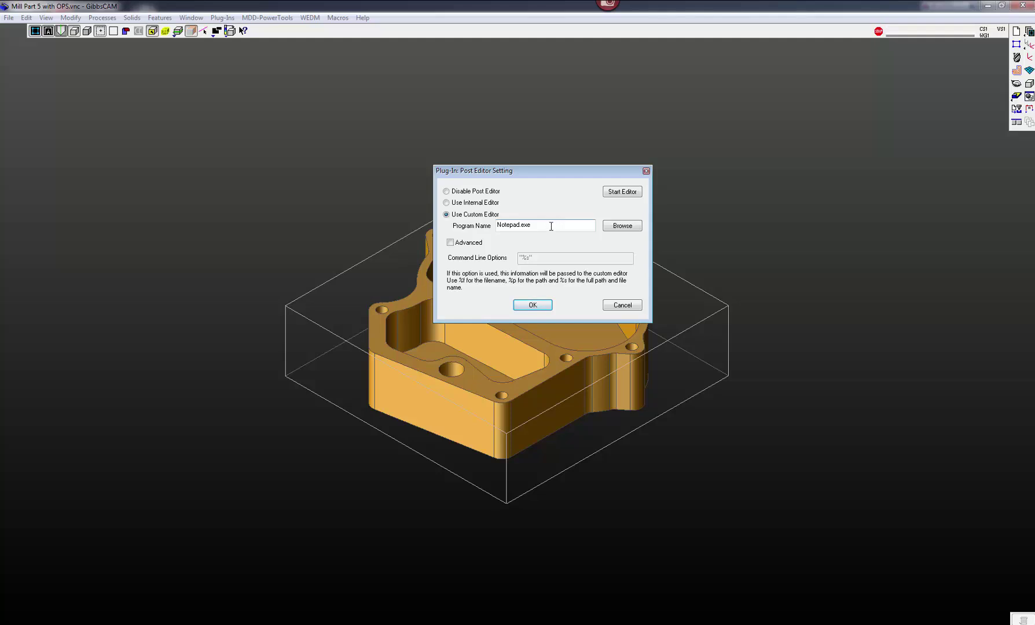
pyautogui.click(534, 306)
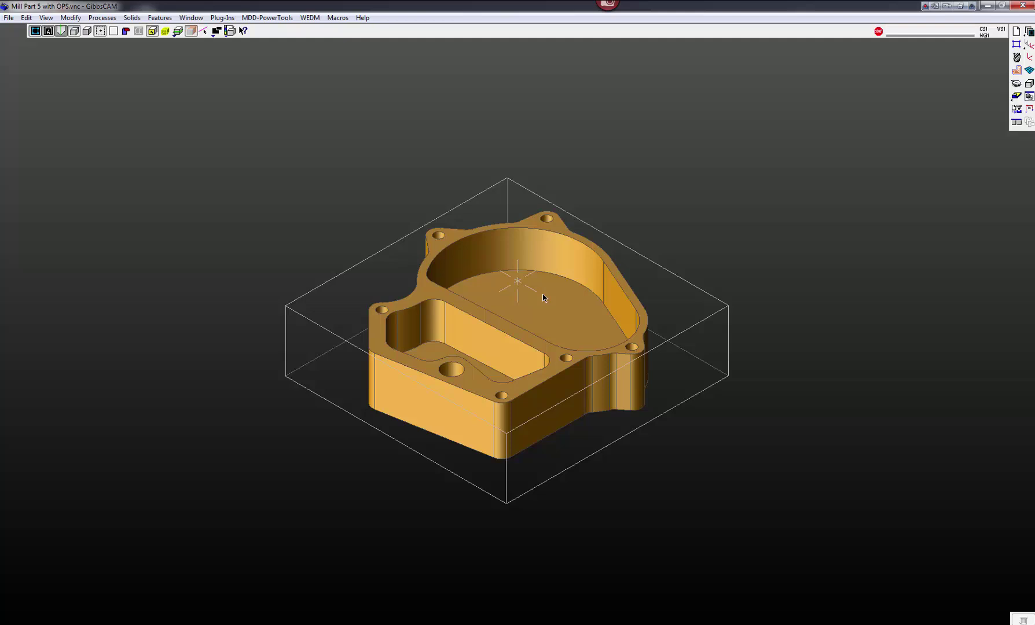
# Open File > Preferences and move the dialog toward the screen centre
pyautogui.click(9, 18)
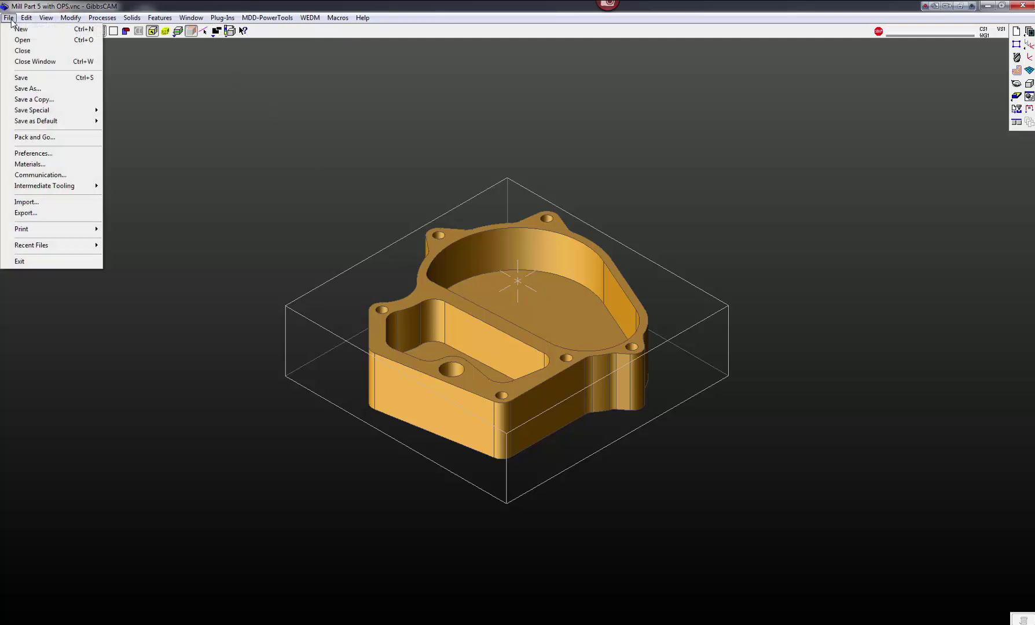
pyautogui.click(45, 156)
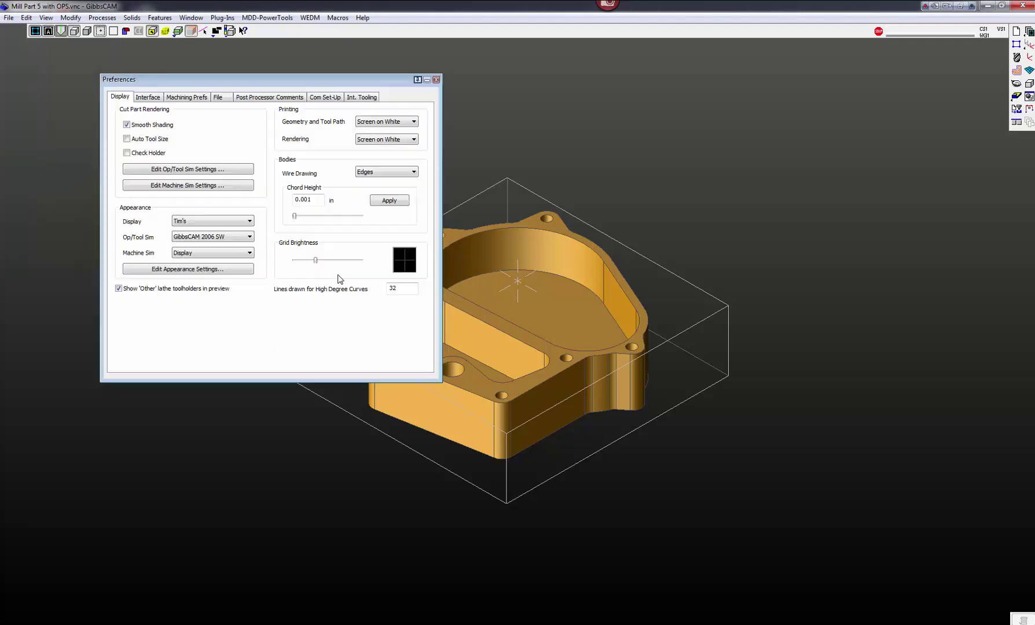
pyautogui.moveTo(279, 85); pyautogui.dragTo(365, 113)
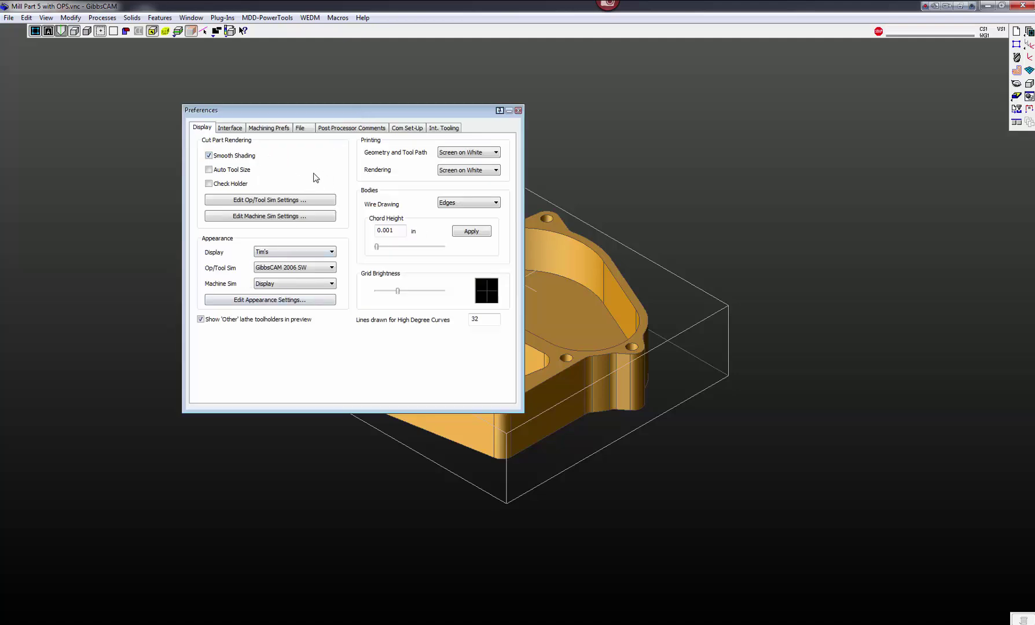
# Turn balloon help on to inspect the Display controls, then switch it off
pyautogui.click(362, 17)
pyautogui.click(388, 78)
pyautogui.moveTo(298, 253)
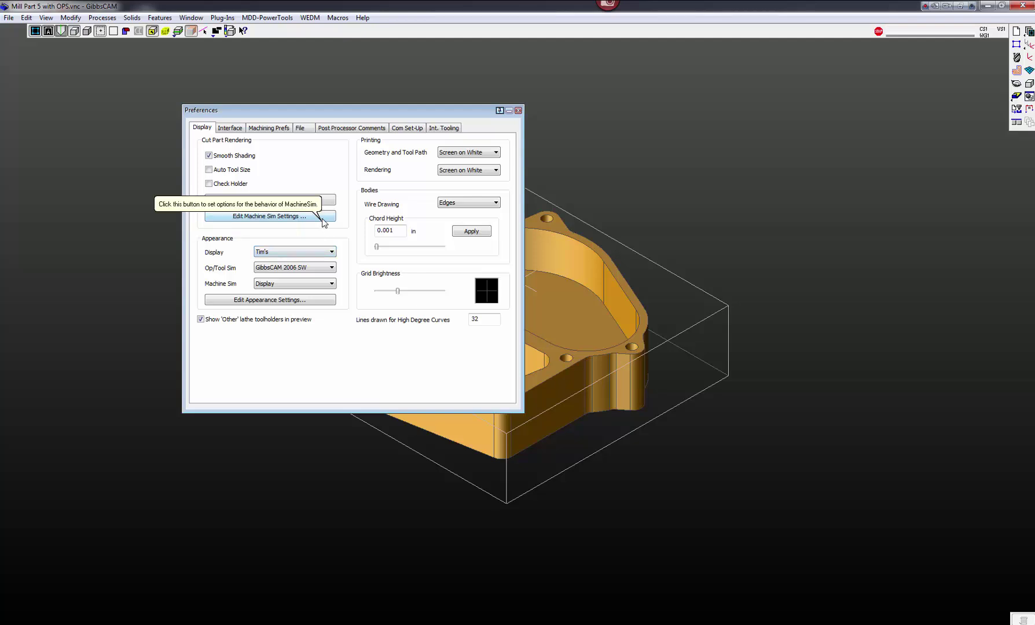
pyautogui.moveTo(379, 294)
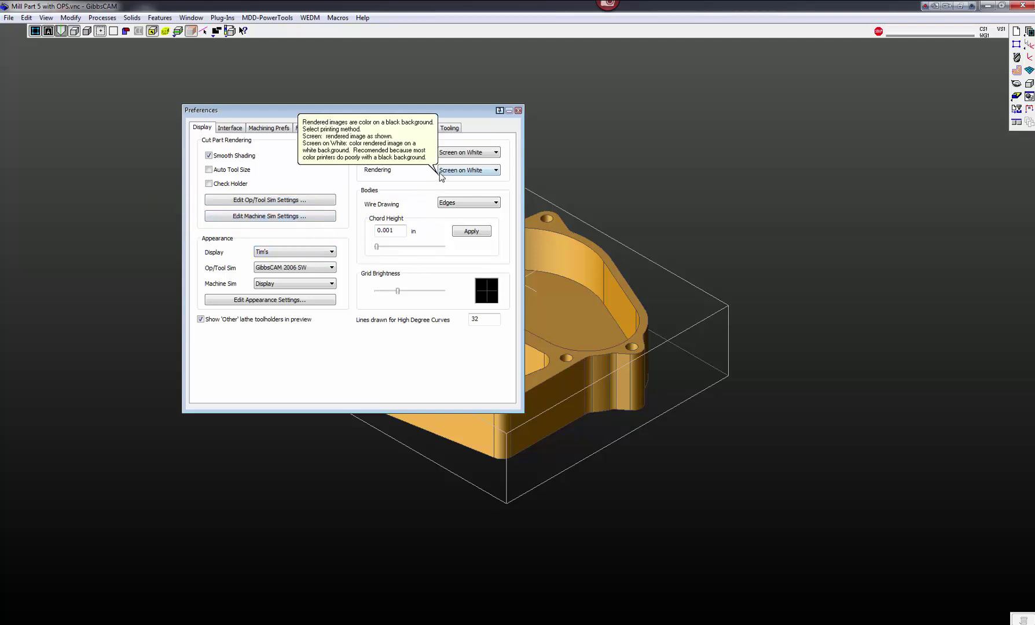
pyautogui.click(365, 18)
pyautogui.click(382, 79)
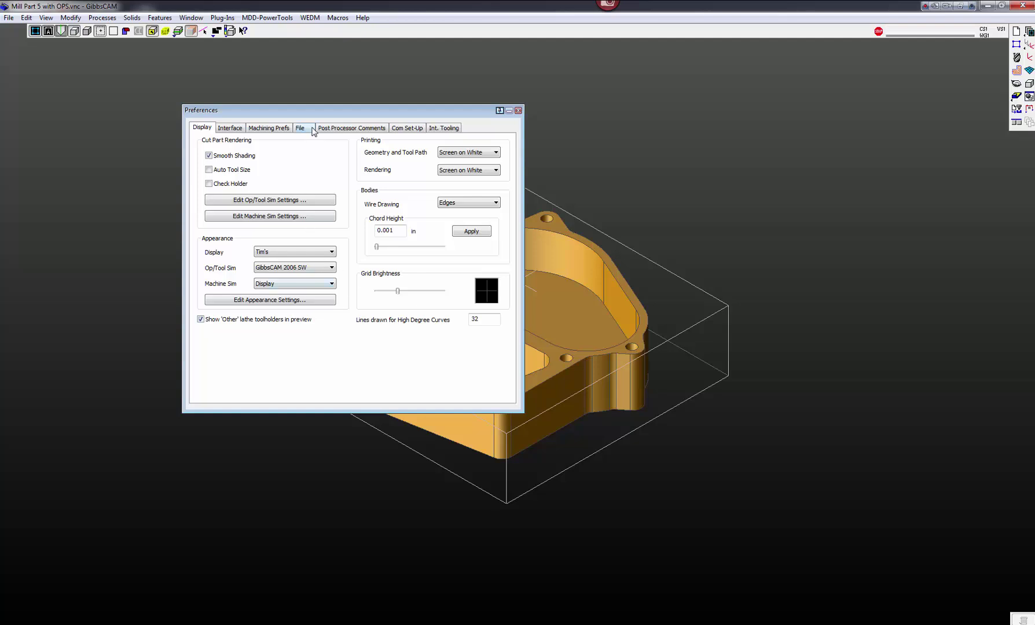
# Move Preferences left, try the GibbsCAM 2015 3DS display appearance, then switch back to Tim's
pyautogui.moveTo(308, 110); pyautogui.dragTo(177, 106)
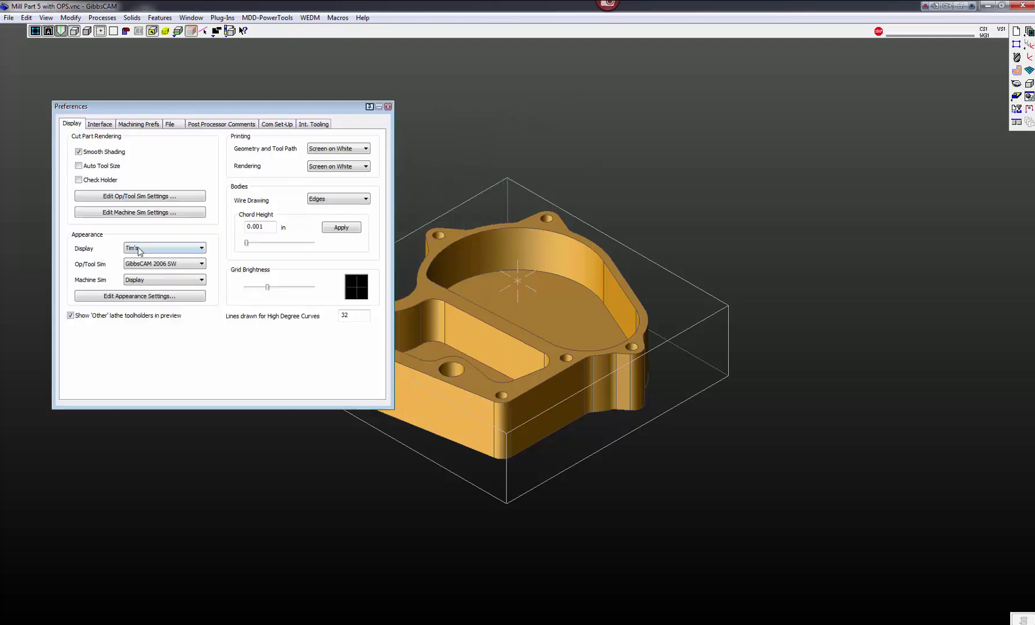
pyautogui.click(143, 248)
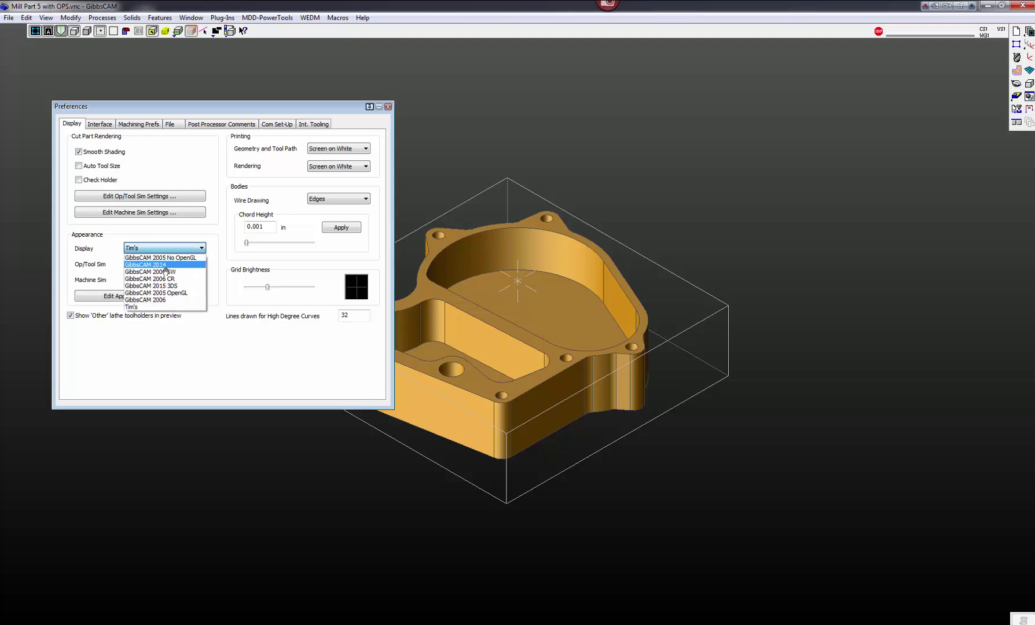
pyautogui.click(173, 286)
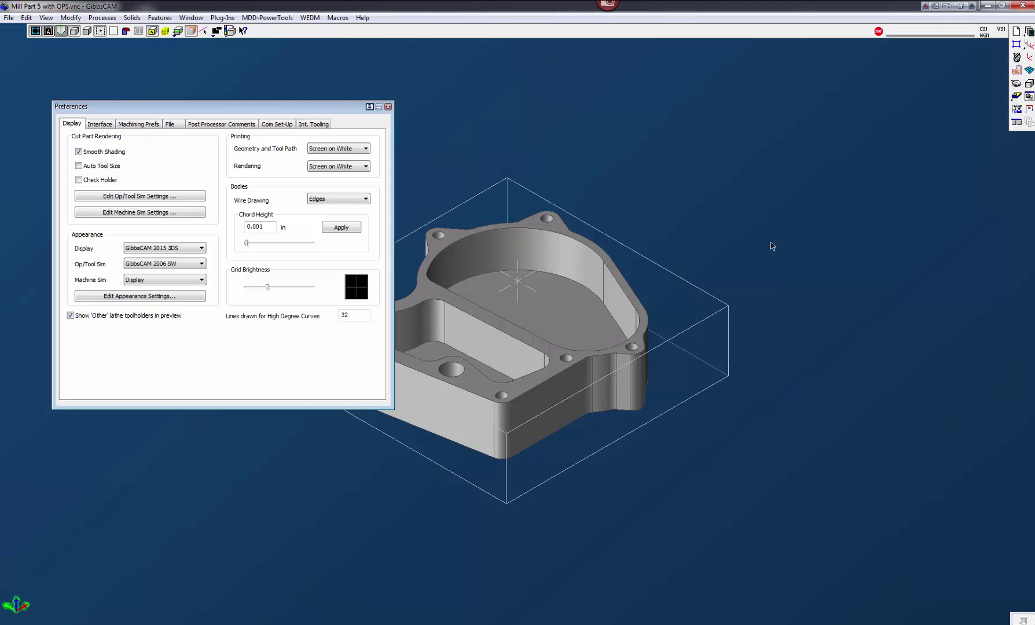
pyautogui.click(191, 248)
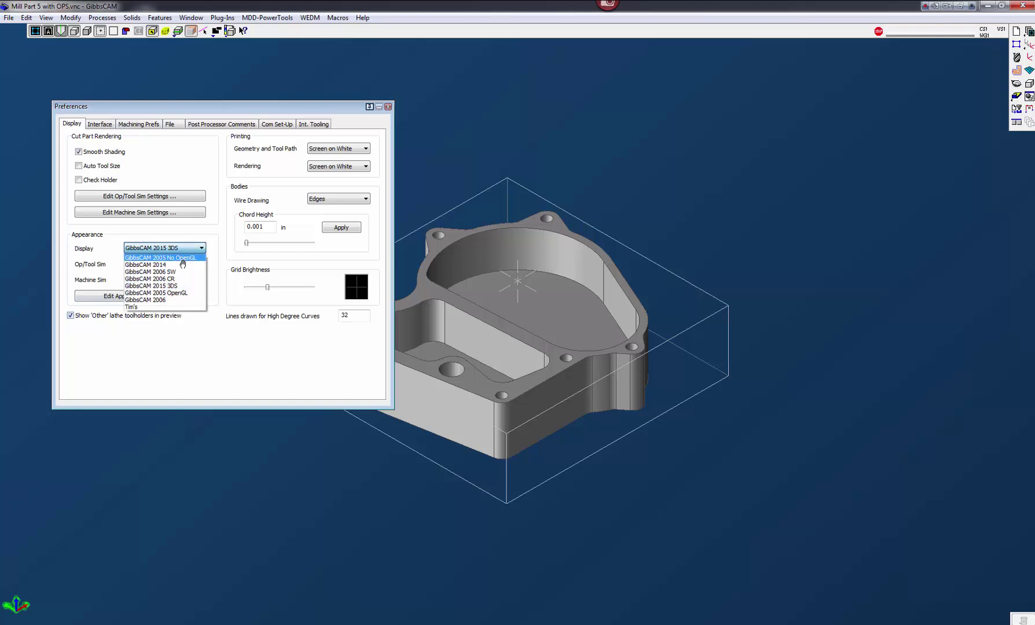
pyautogui.click(179, 306)
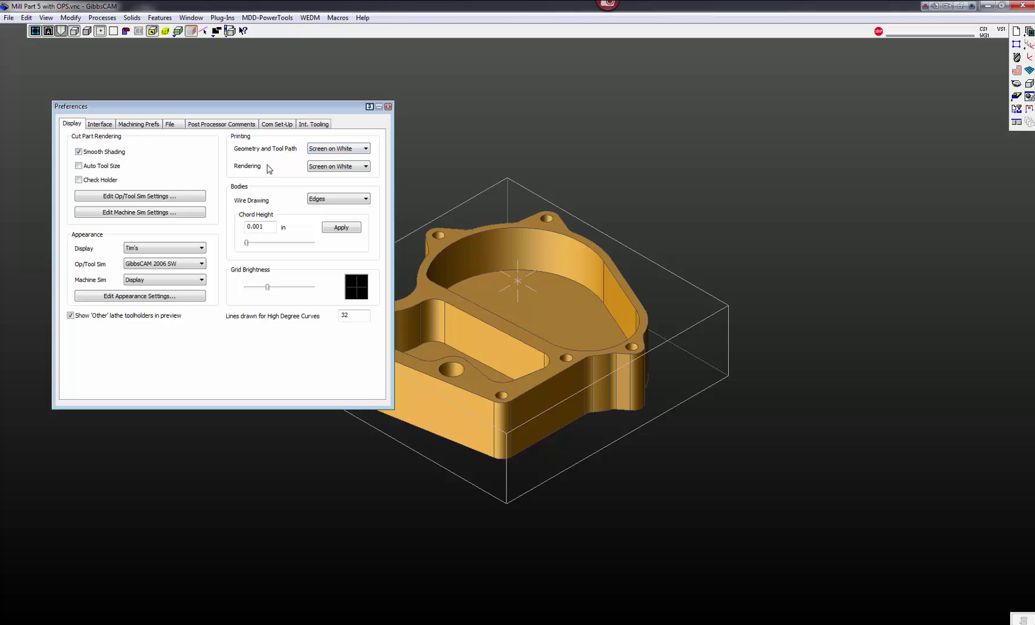
# Keep Screen on White geometry printing and change Bodies chord height to 0.01 in
pyautogui.click(338, 150)
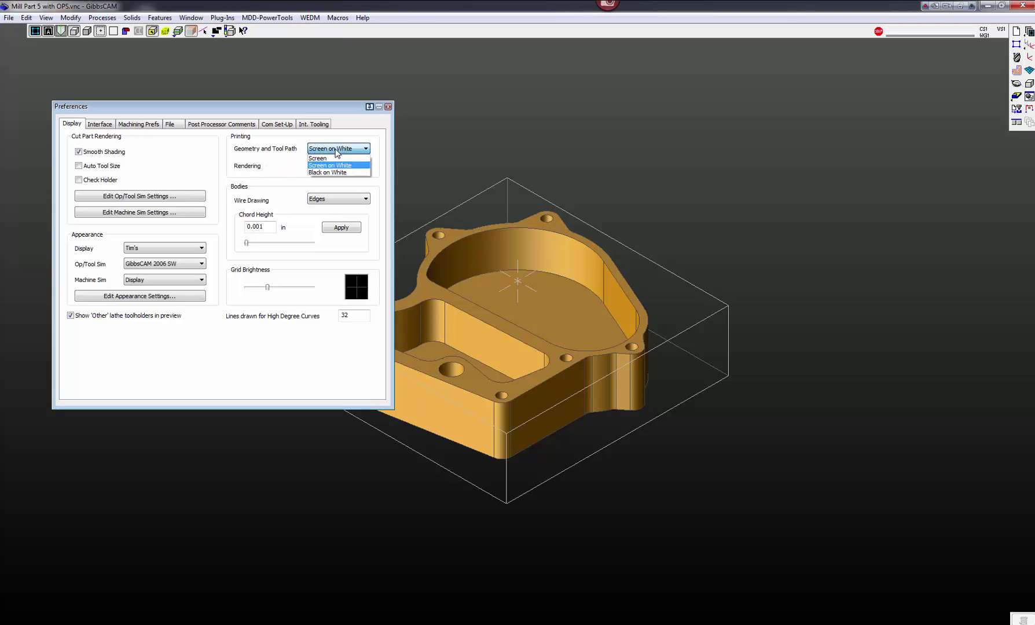
pyautogui.click(292, 162)
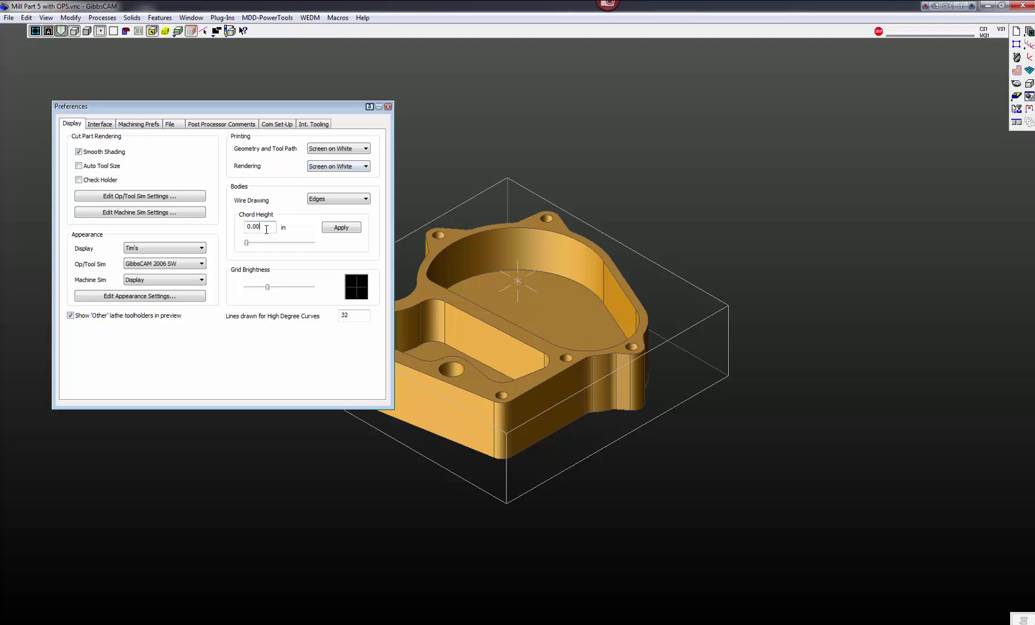
pyautogui.write('1')
# Apply a 0.01 in chord height in the part body's Properties, then zoom to a hole
pyautogui.rightClick(532, 262)
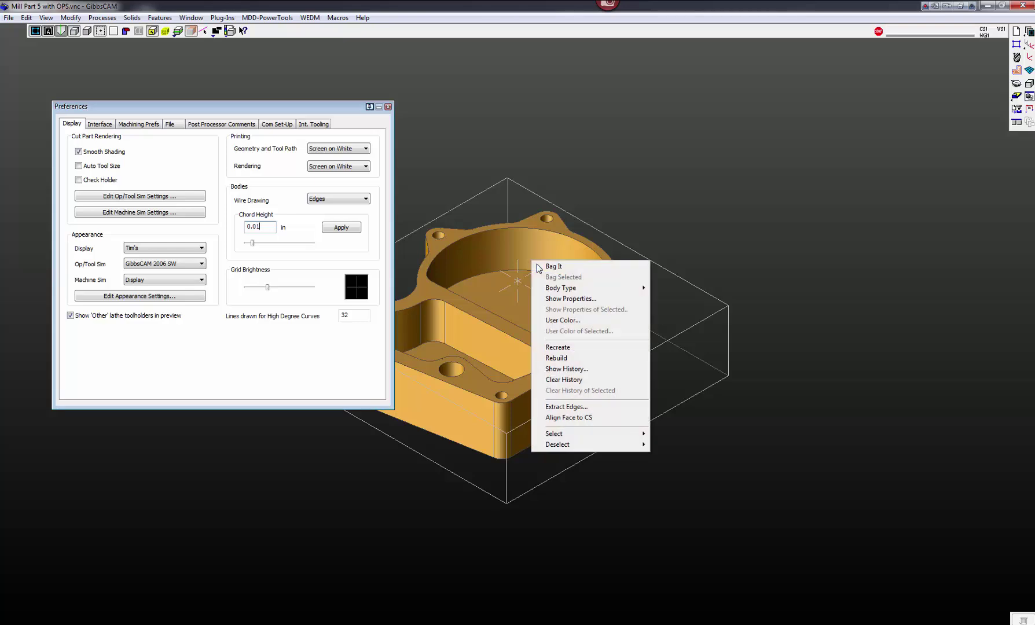
pyautogui.click(566, 300)
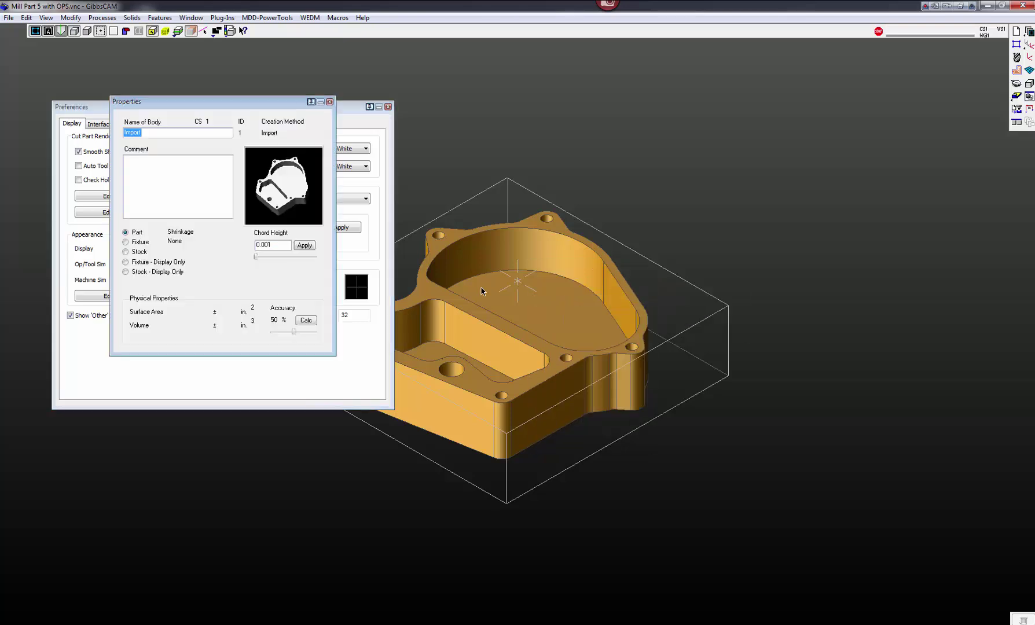
pyautogui.click(278, 244)
pyautogui.press('BackSpace')
pyautogui.write('1')
pyautogui.click(304, 245)
pyautogui.moveTo(274, 103); pyautogui.dragTo(947, 361)
pyautogui.moveTo(573, 173); pyautogui.dragTo(479, 326)
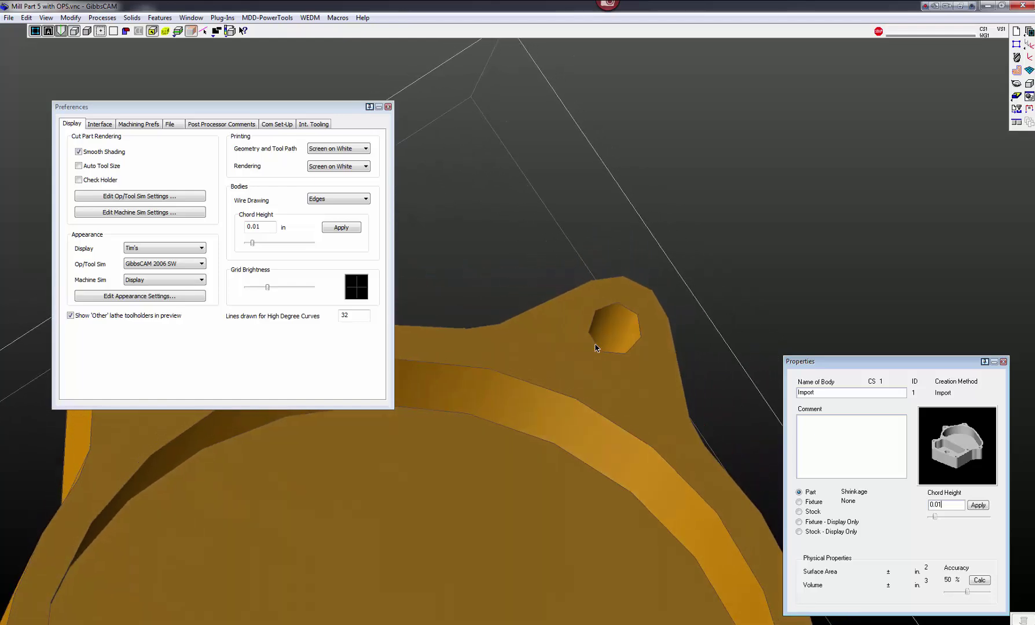
# Set both body and Preferences chord heights to 0.001 in, then rotate to inspect the holes
pyautogui.click(934, 505)
pyautogui.press('Return')
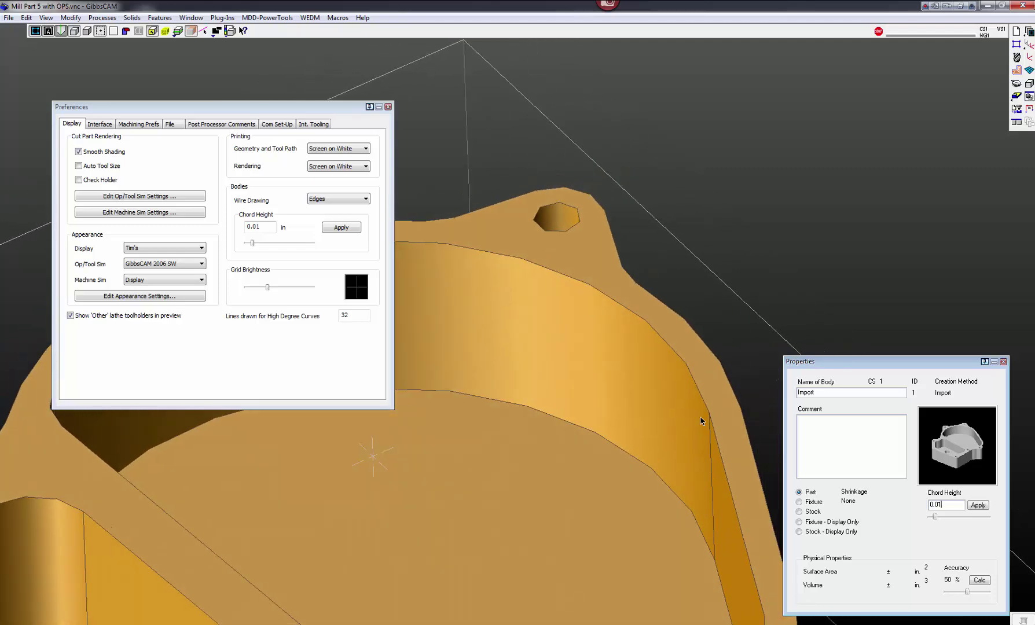
pyautogui.click(272, 227)
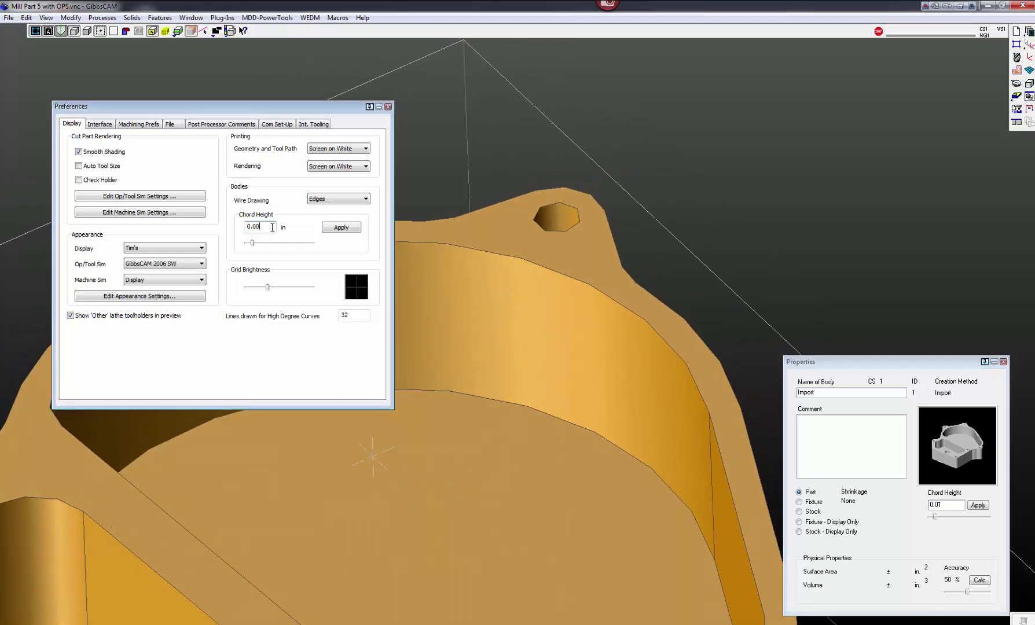
pyautogui.write('01')
pyautogui.click(946, 507)
pyautogui.write('01')
pyautogui.click(978, 505)
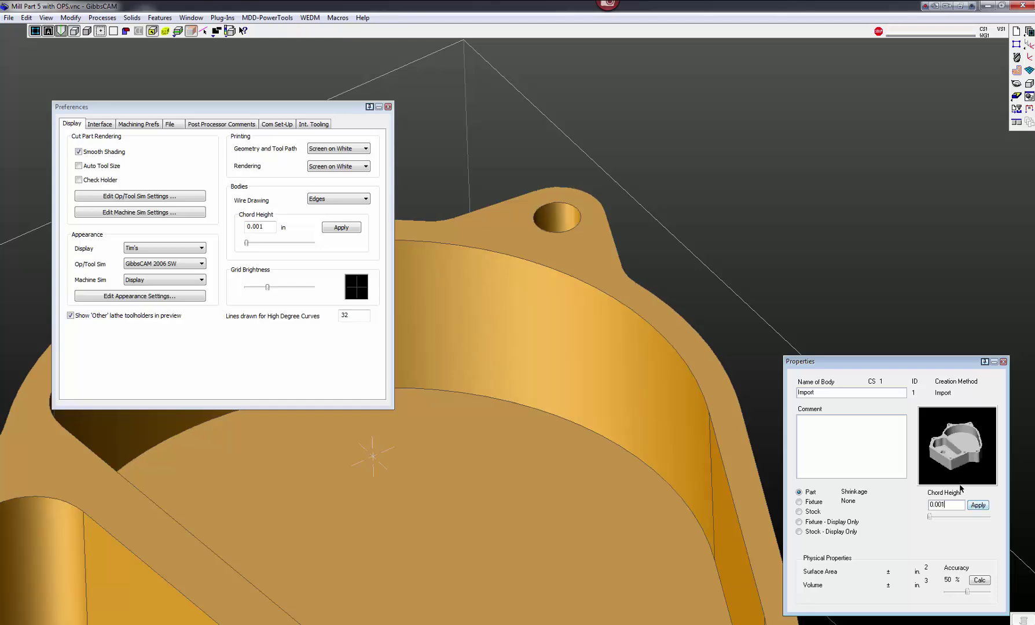
pyautogui.press('Up')
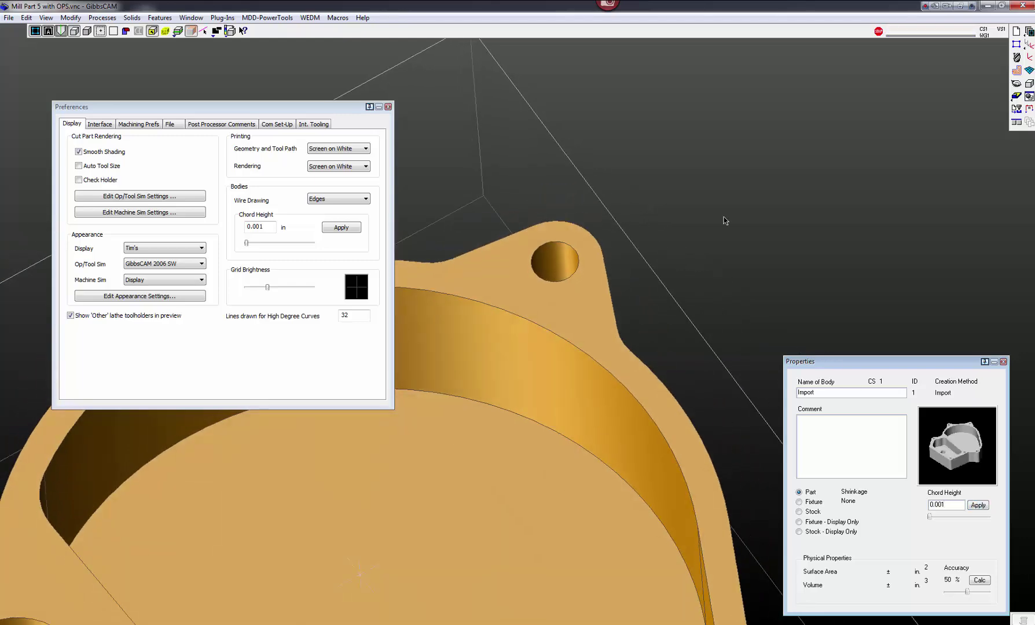
pyautogui.press('Up')
pyautogui.press('Up')
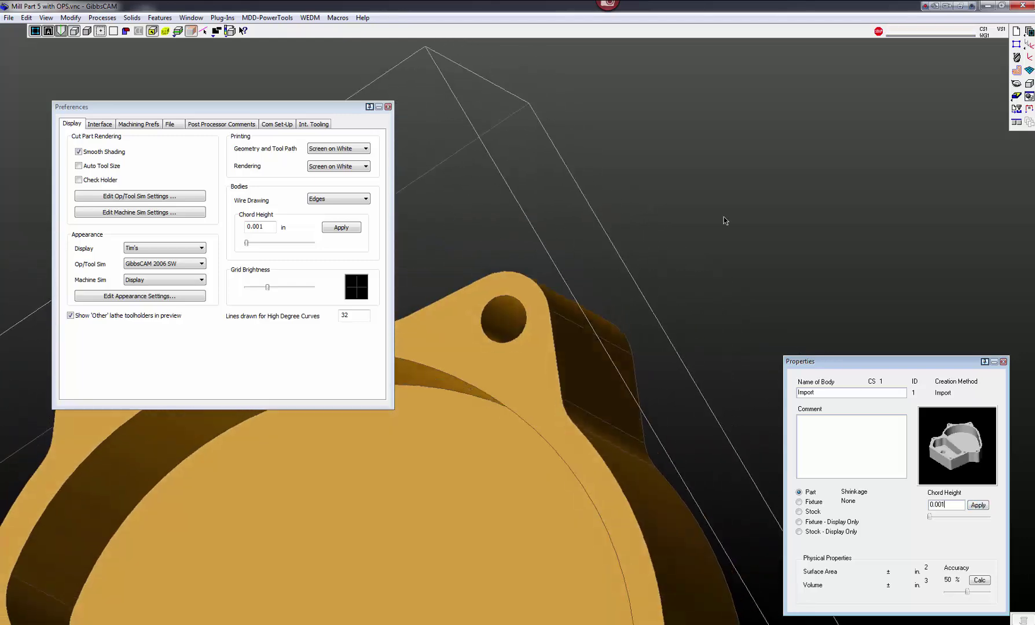
pyautogui.press('Up')
pyautogui.press('Up')
pyautogui.press('Up')
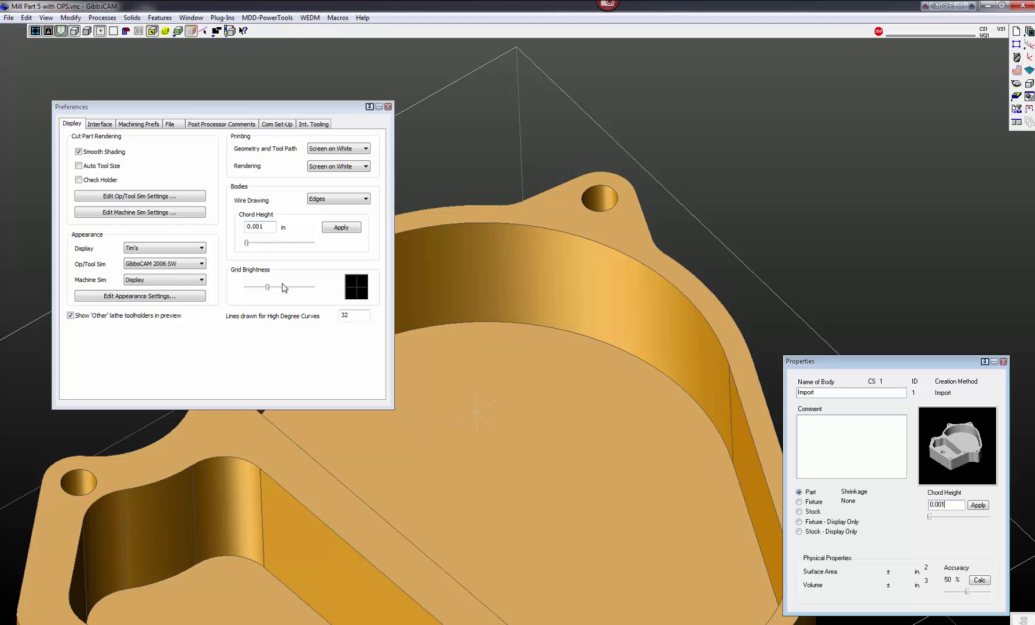
# Zoom out until the whole part with its round holes is visible
pyautogui.scroll(-5, 569, 273)
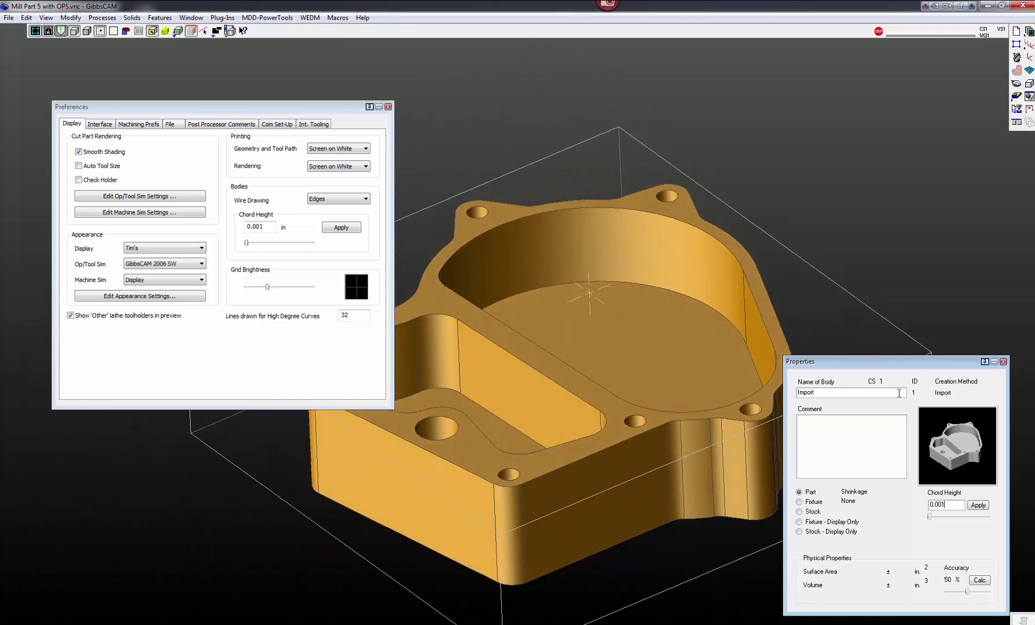
# Close the body properties panel, show the coordinate-system grid, and tilt the part toward the viewer
pyautogui.click(1004, 362)
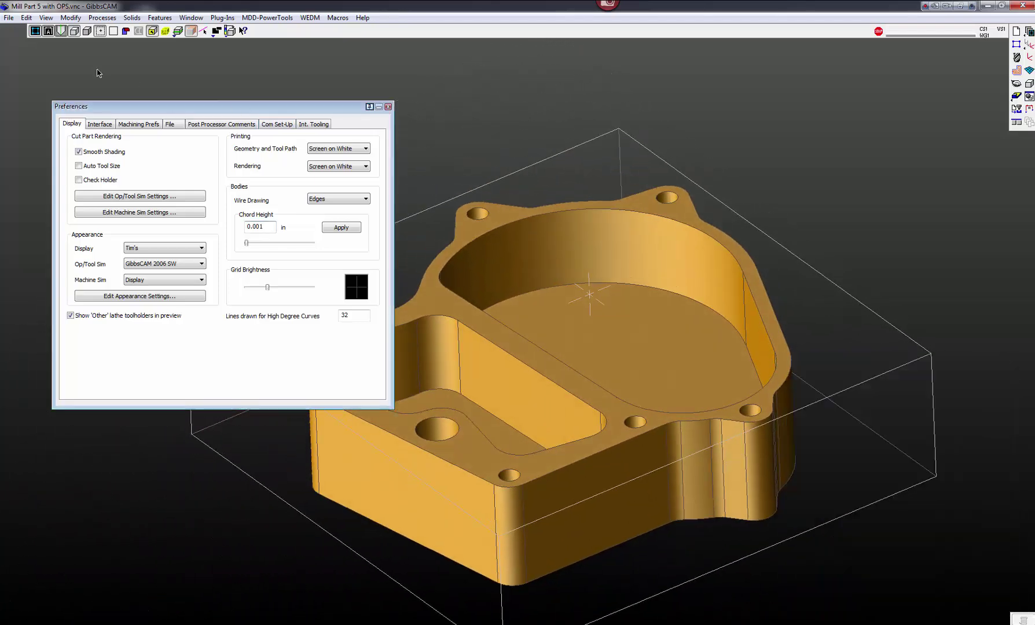
pyautogui.click(113, 30)
pyautogui.moveTo(511, 305); pyautogui.dragTo(446, 294, button='middle')
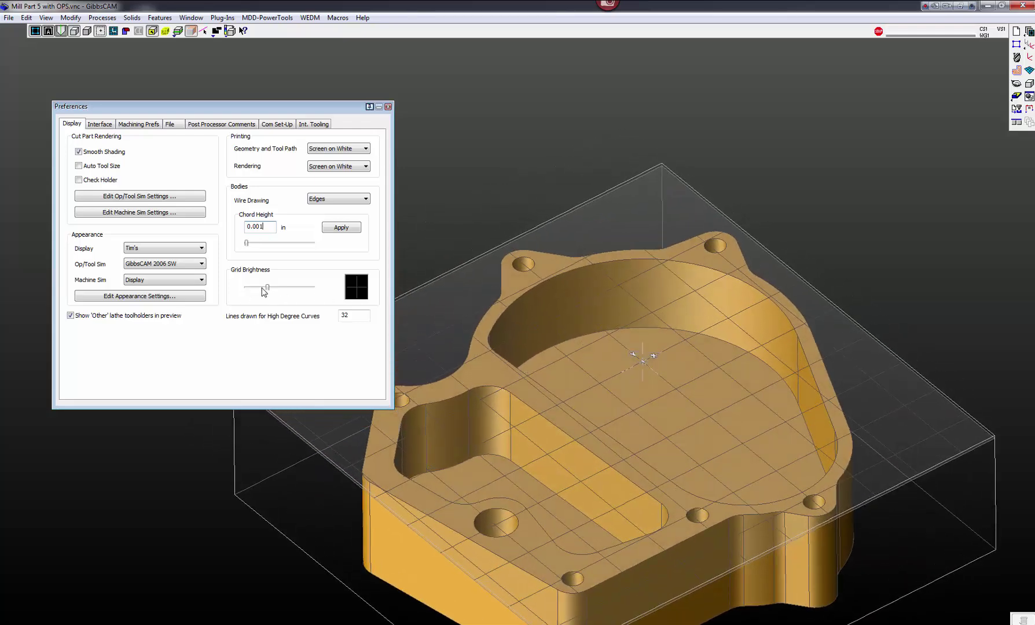
# Turn the grid brightness down and hide the coordinate-system grid again
pyautogui.moveTo(268, 290)
pyautogui.mouseDown()
pyautogui.moveTo(280, 289)
pyautogui.moveTo(264, 290)
pyautogui.mouseUp()
pyautogui.moveTo(260, 289); pyautogui.dragTo(255, 289)
pyautogui.click(115, 33)
pyautogui.click(115, 33)
pyautogui.click(115, 33)
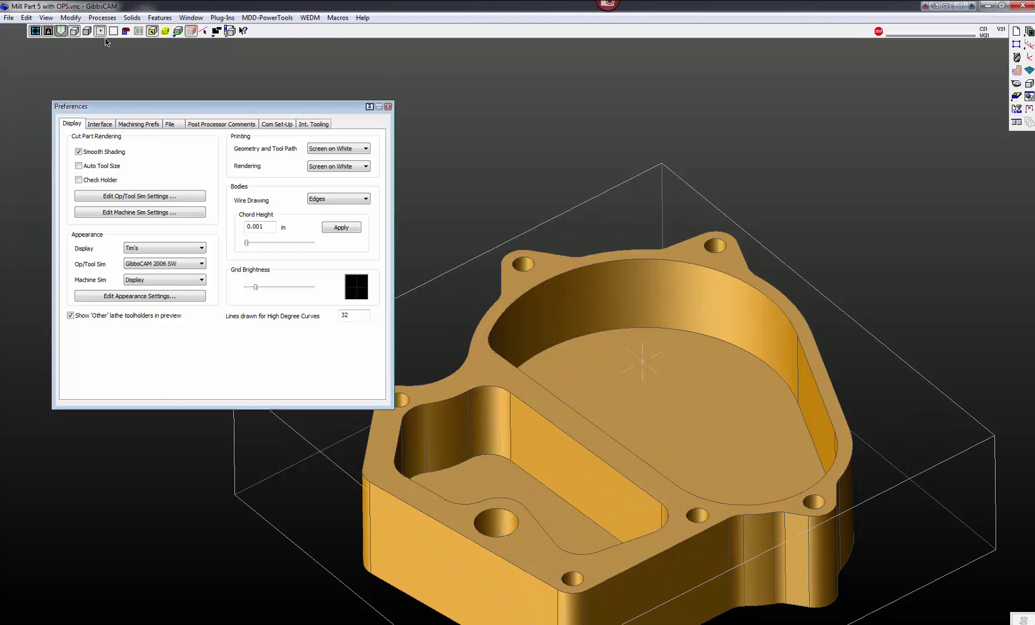
pyautogui.click(106, 126)
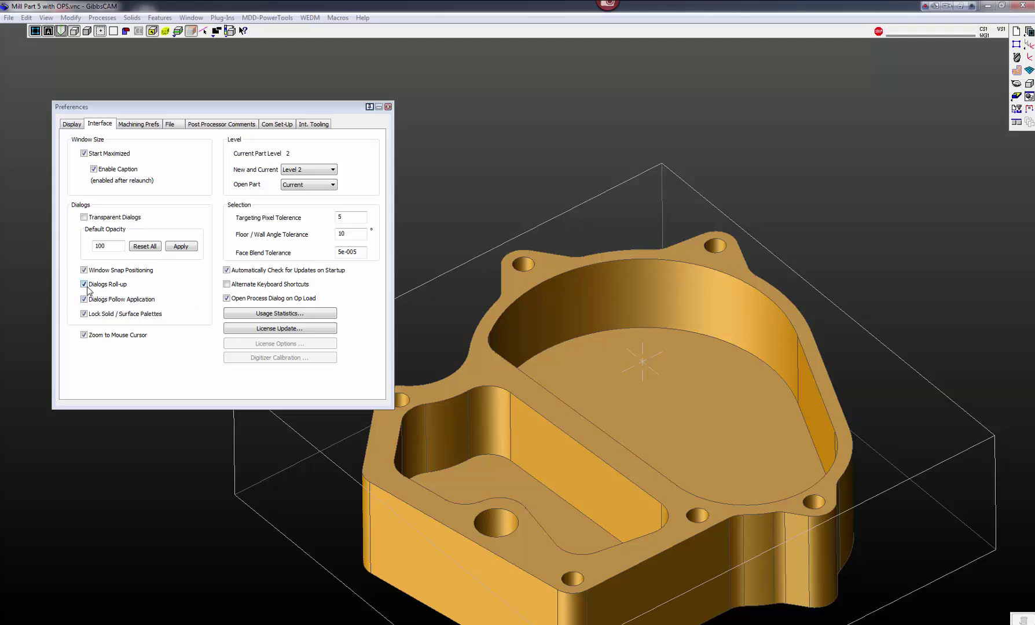
# Open the coordinate systems and Body Bag panels and move them to the top of the window
pyautogui.click(1029, 45)
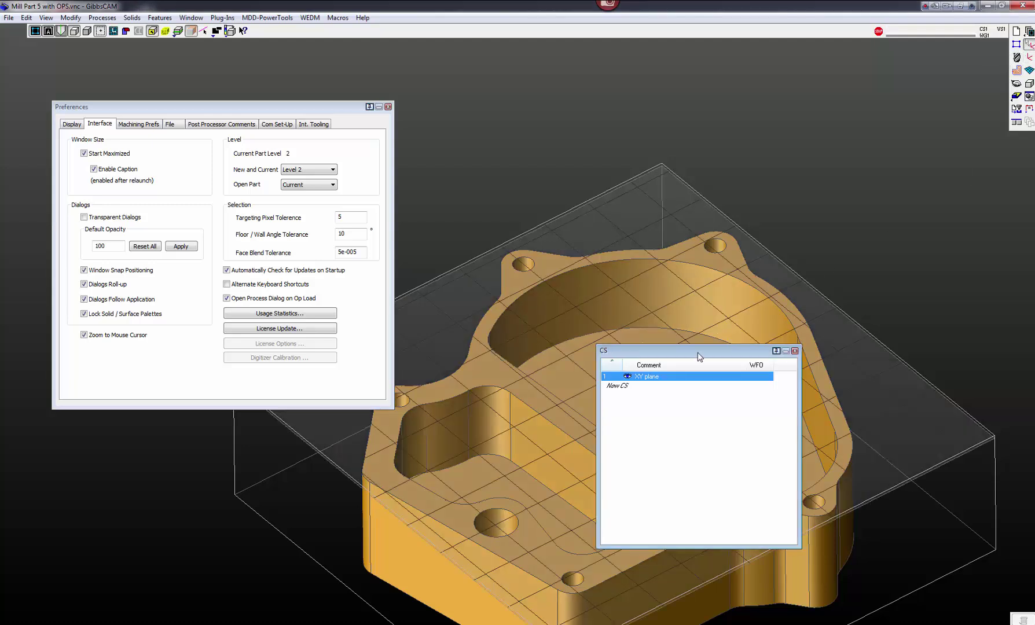
pyautogui.moveTo(698, 357); pyautogui.dragTo(614, 73)
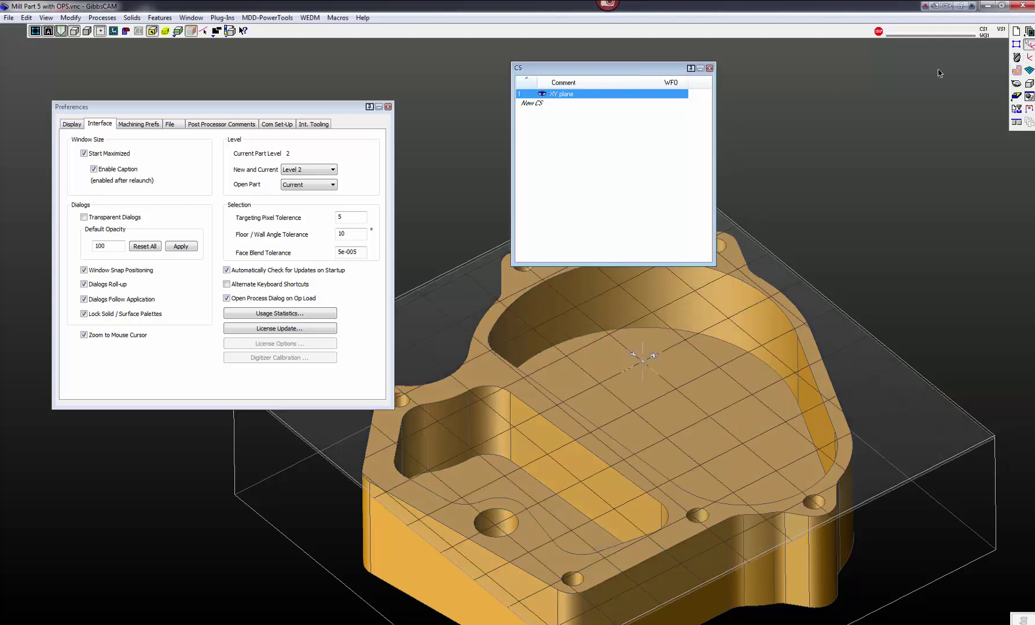
pyautogui.click(1028, 97)
pyautogui.moveTo(278, 350); pyautogui.dragTo(910, 66)
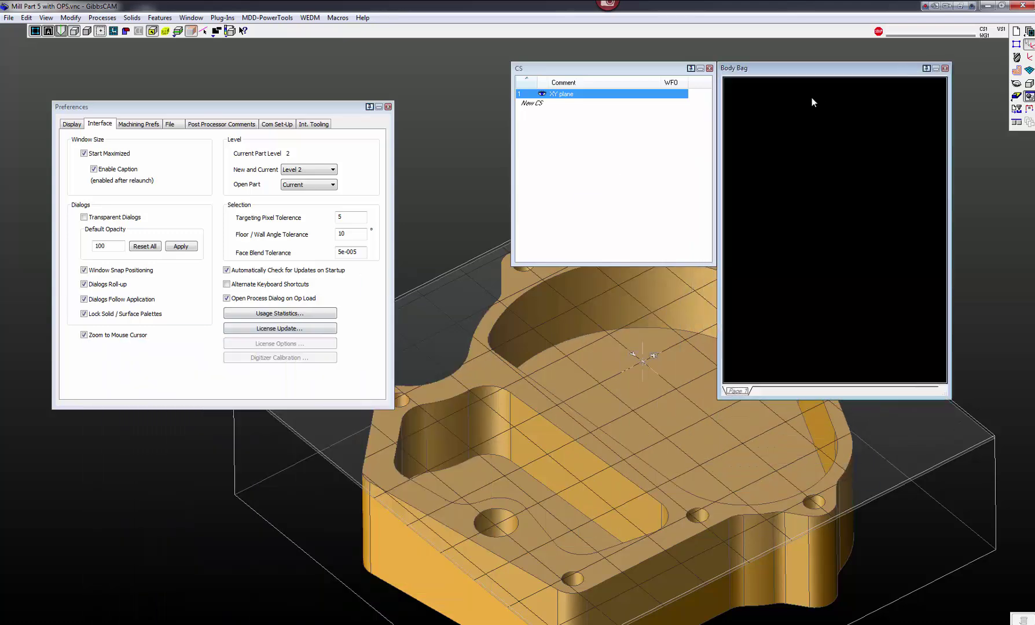
# Roll up both panels, then close the Body Bag and coordinate system panels
pyautogui.click(691, 68)
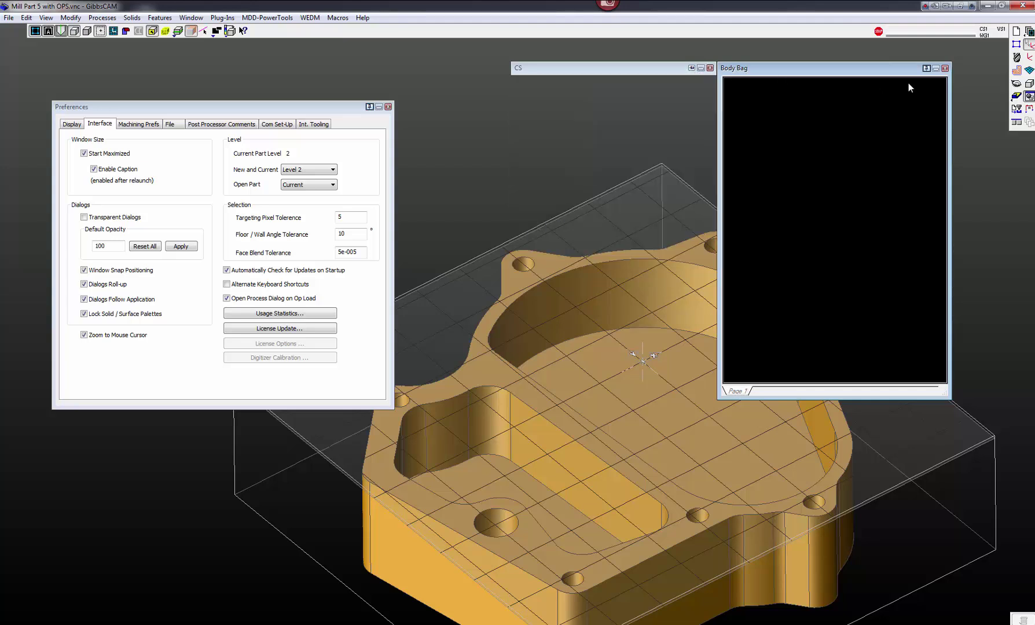
pyautogui.click(927, 69)
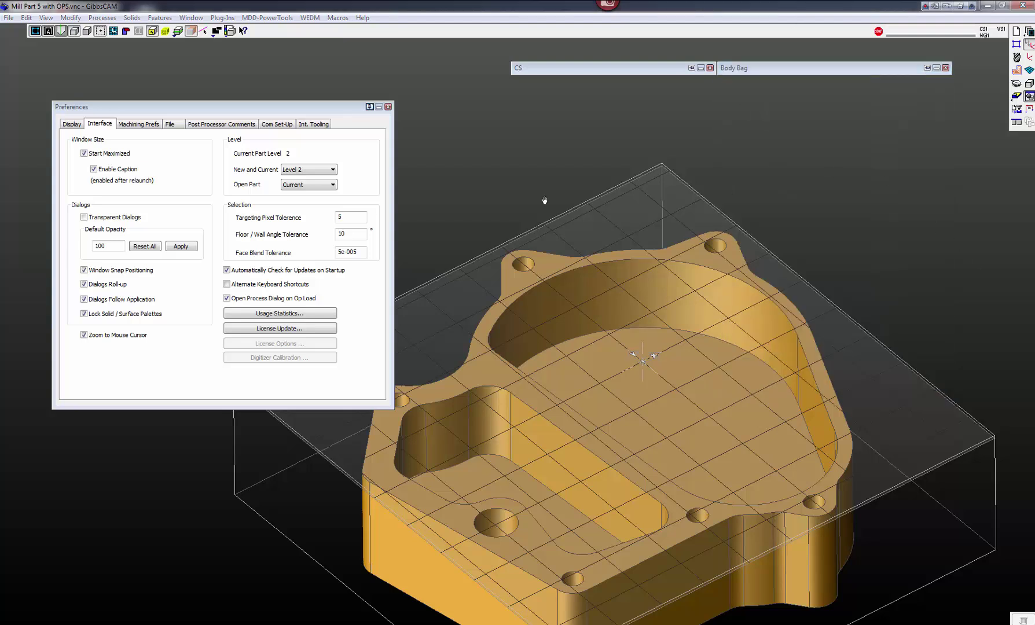
pyautogui.moveTo(544, 74)
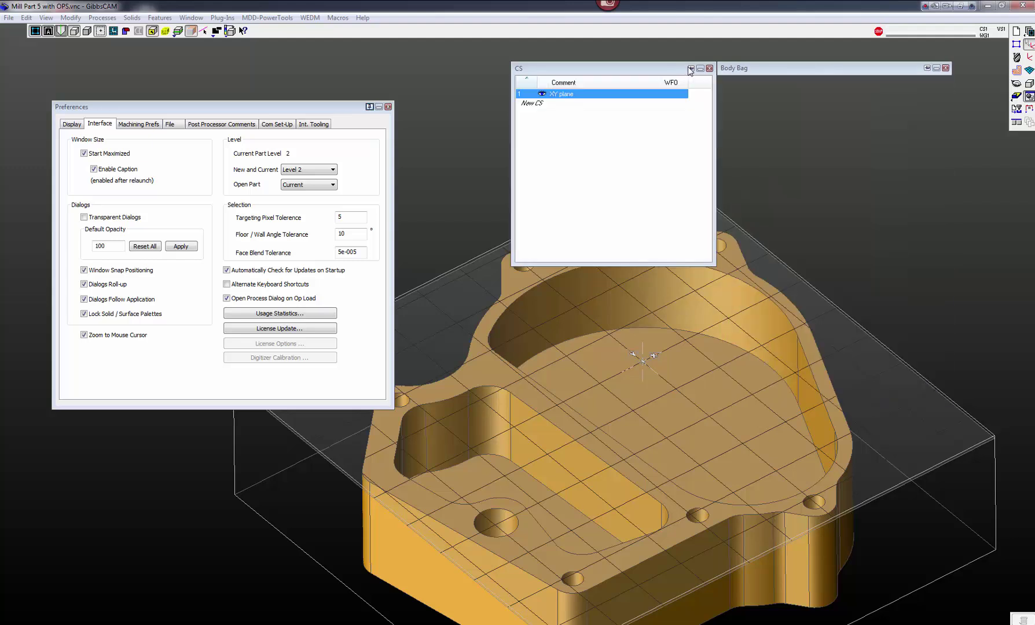
pyautogui.moveTo(764, 70)
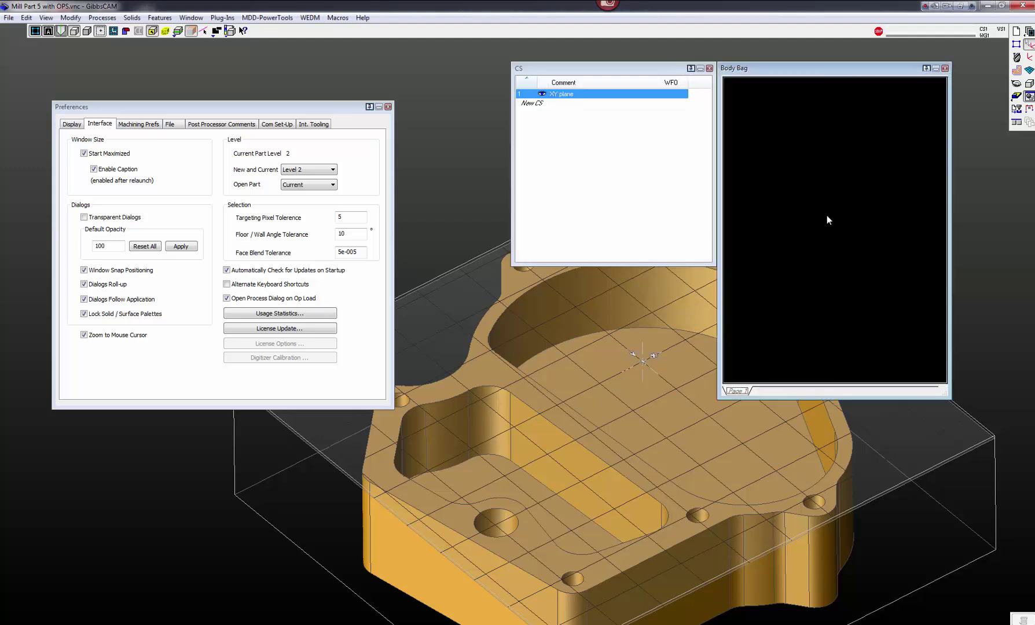
pyautogui.click(946, 69)
pyautogui.click(709, 69)
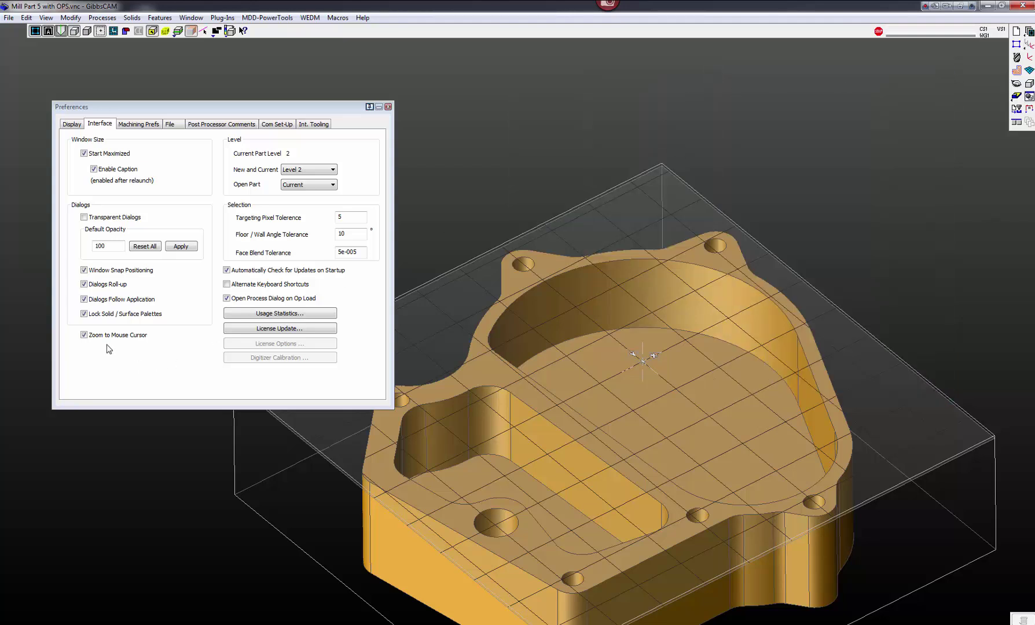
# Switch off Zoom to Mouse Cursor and show the part in Top view from the view wheel
pyautogui.click(84, 335)
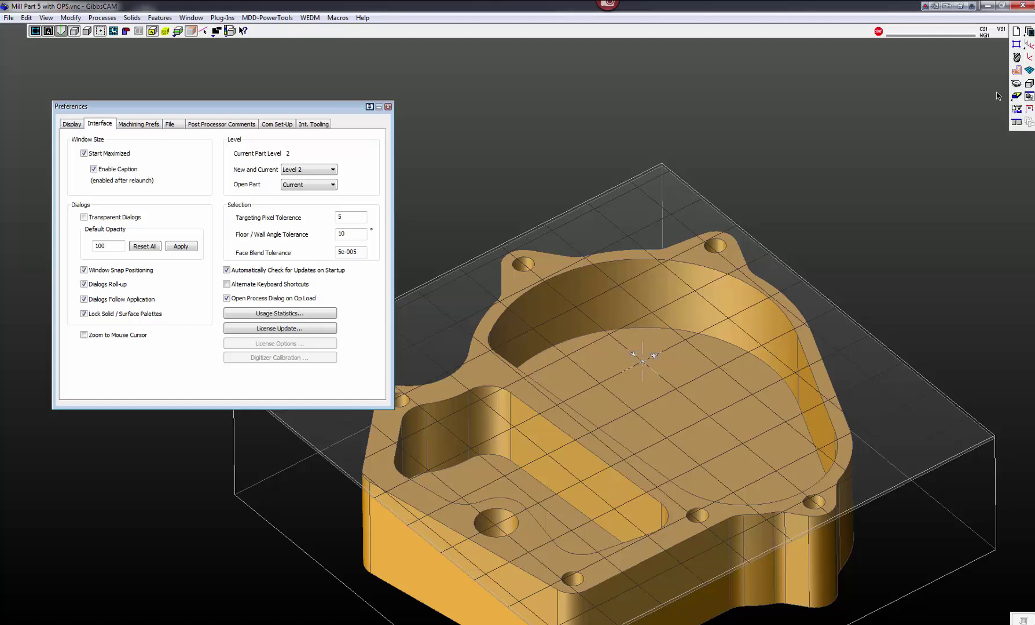
pyautogui.click(1018, 84)
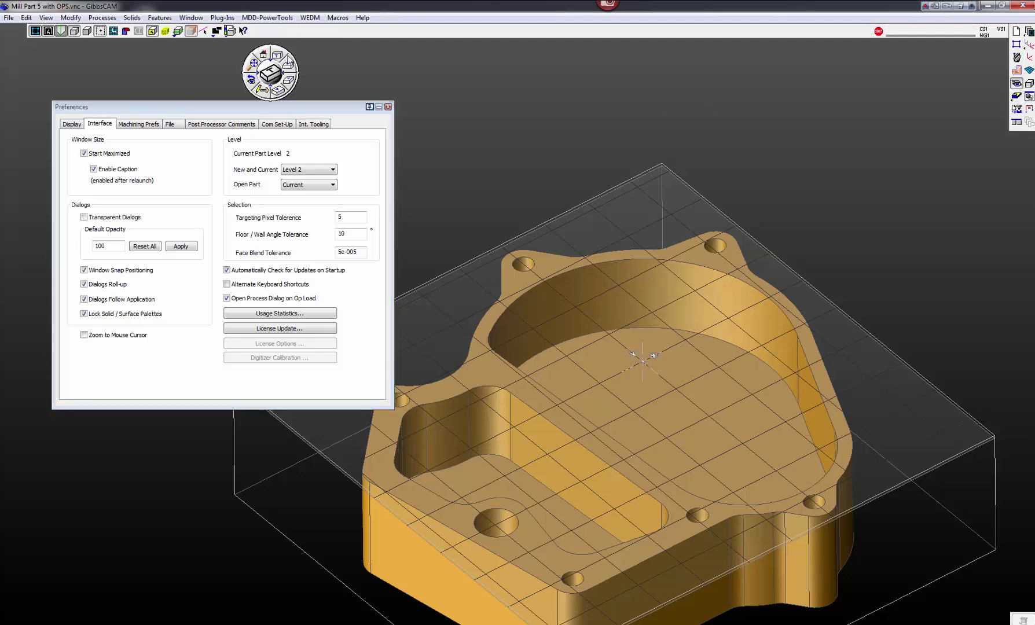
pyautogui.click(282, 56)
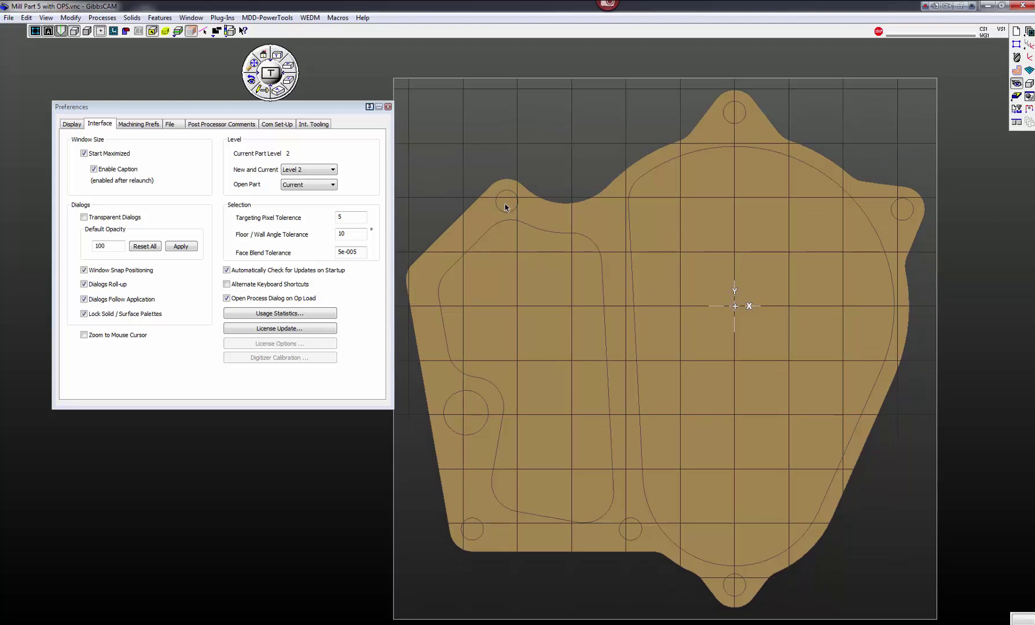
pyautogui.click(505, 206)
# Scroll-zoom in and out on the part, then fit the whole part in the window
pyautogui.scroll(5, 505, 206)
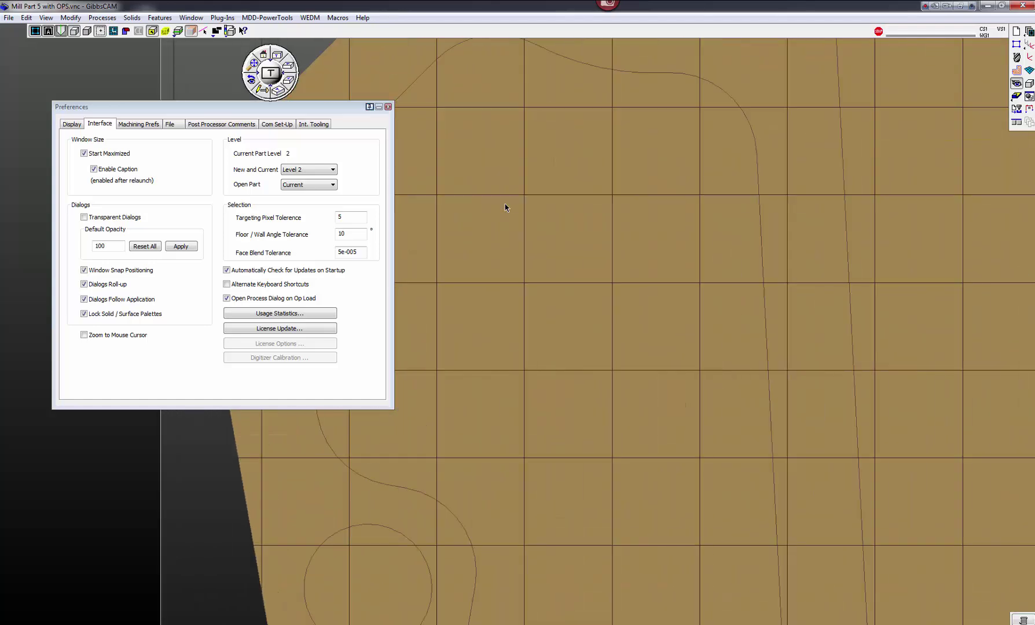
pyautogui.scroll(-8, 506, 207)
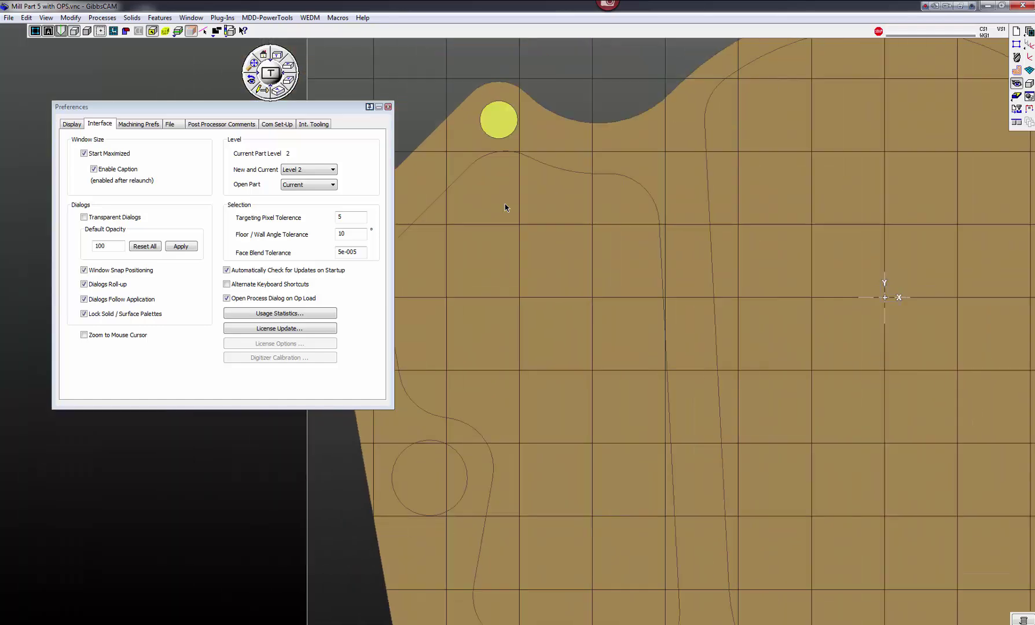
pyautogui.scroll(5, 505, 207)
pyautogui.scroll(5, 538, 325)
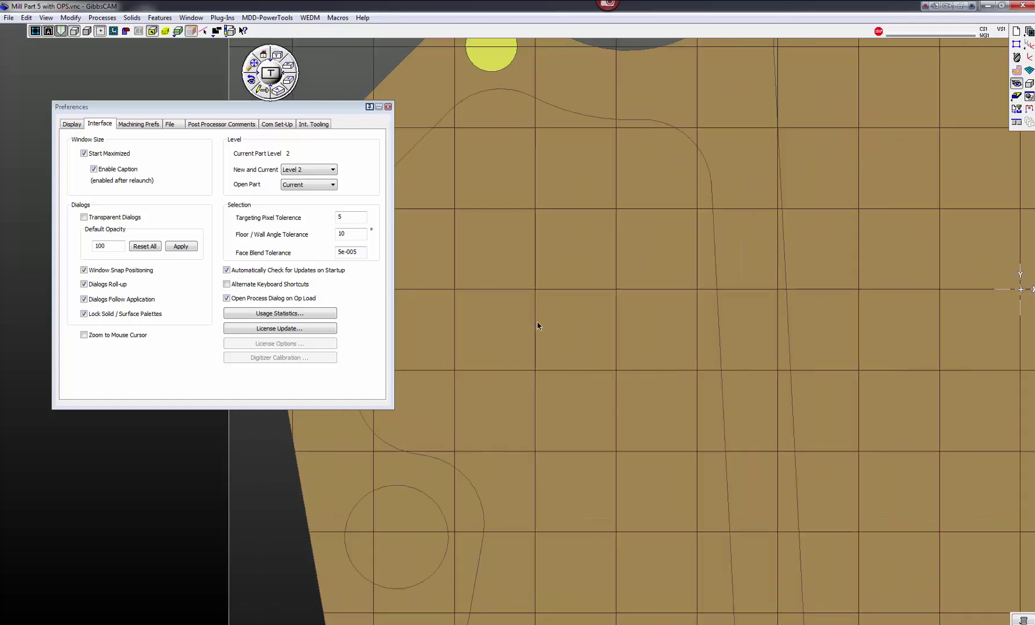
pyautogui.scroll(-2, 538, 325)
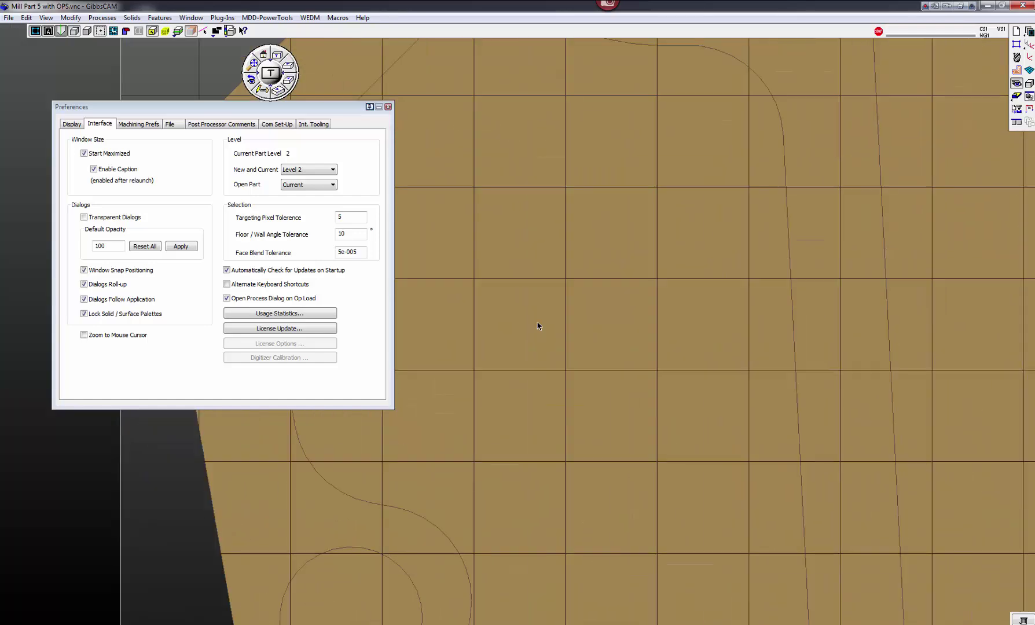
pyautogui.hotkey('ctrl', 'f')
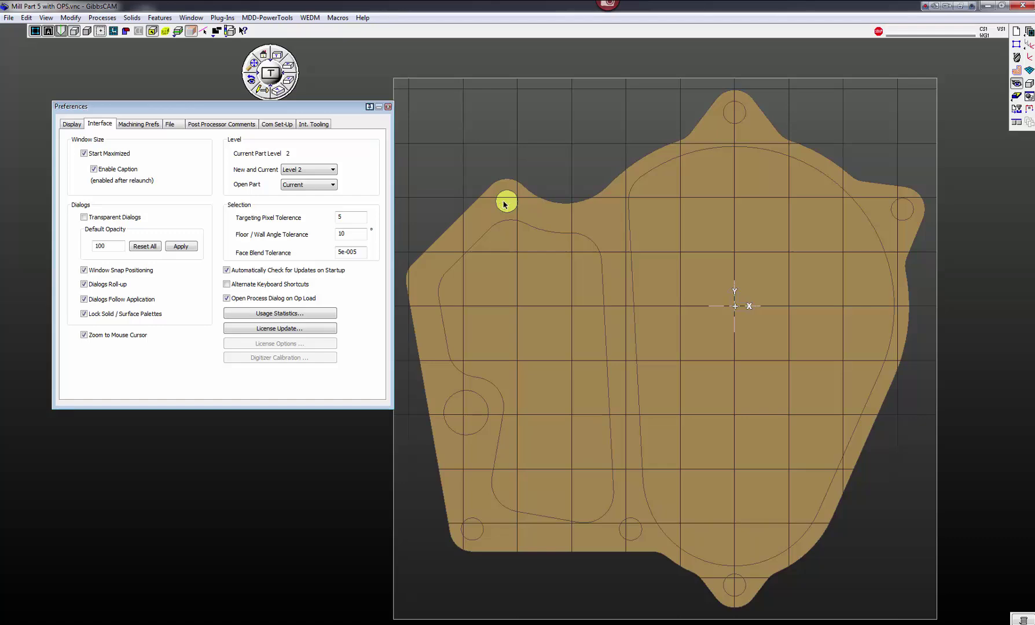
# Scroll-zoom in and out at different spots on the part in Top view
pyautogui.scroll(5, 505, 203)
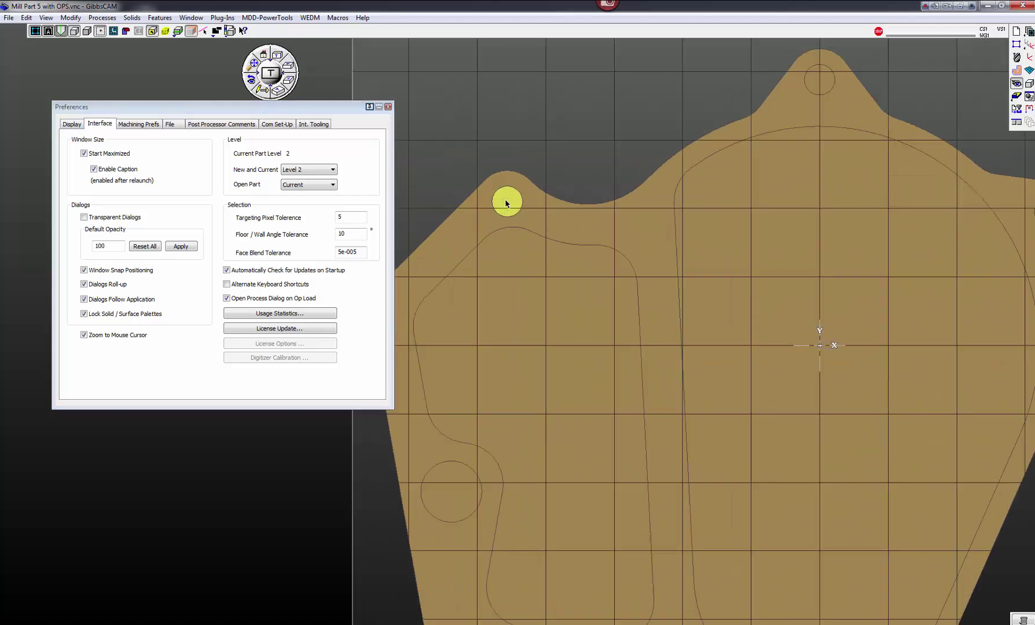
pyautogui.scroll(3, 506, 203)
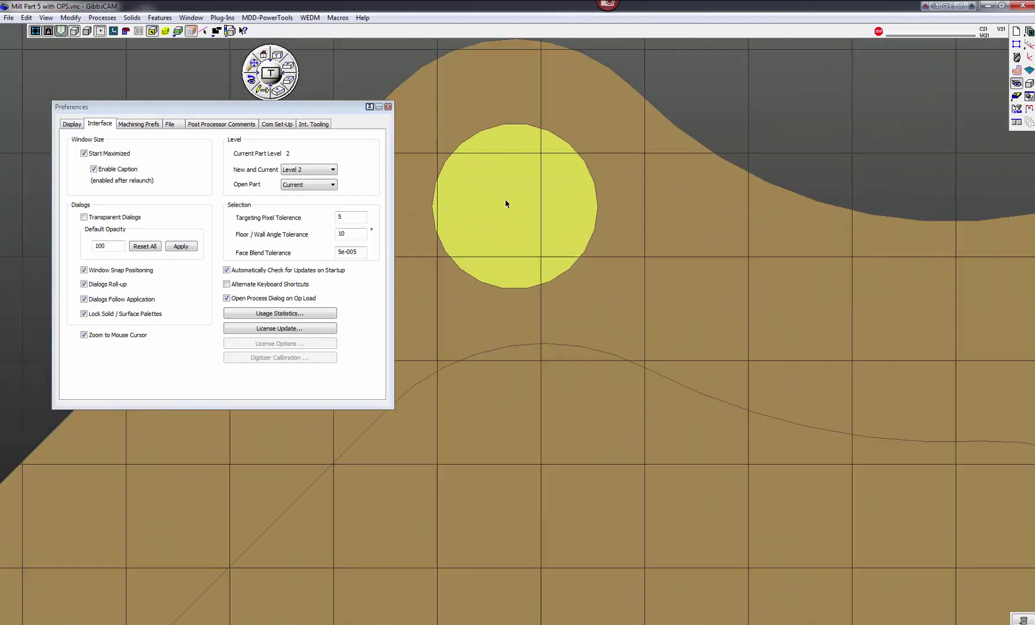
pyautogui.scroll(-5, 505, 203)
pyautogui.scroll(-4, 505, 202)
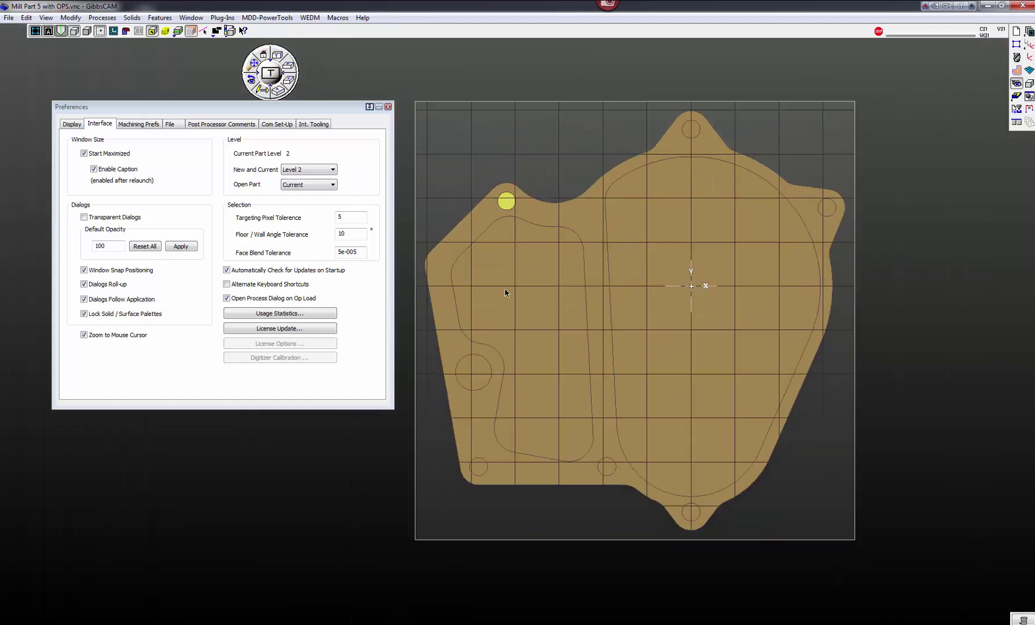
pyautogui.scroll(6, 477, 378)
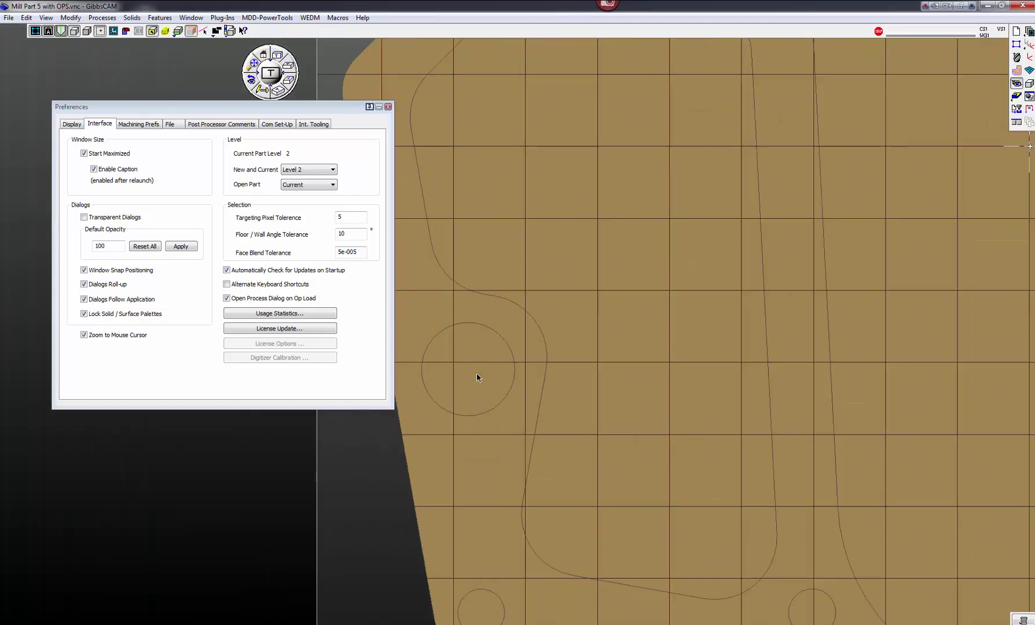
pyautogui.scroll(-6, 477, 378)
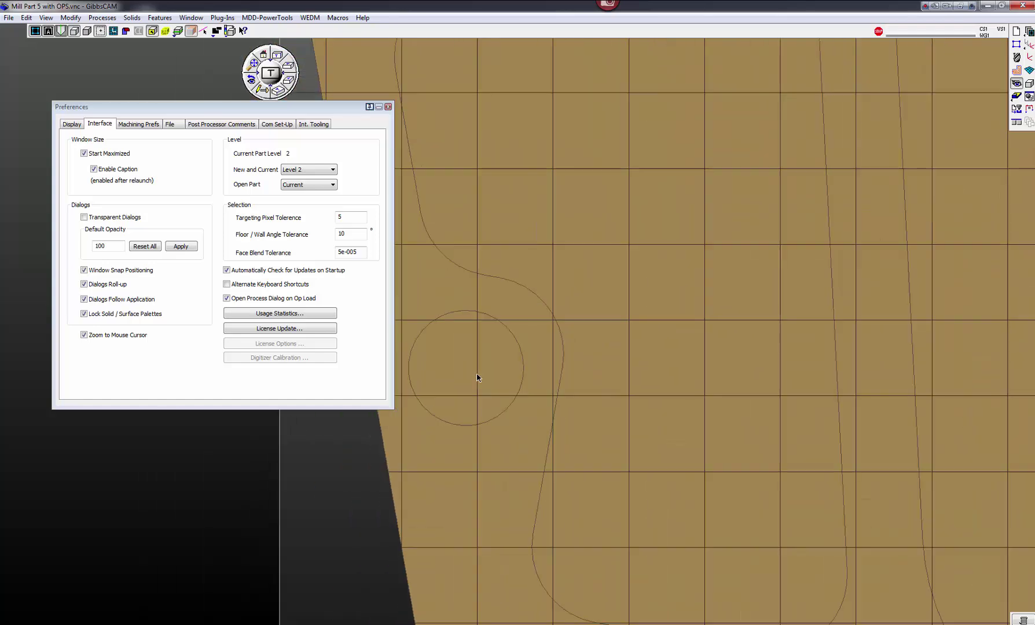
pyautogui.scroll(6, 707, 472)
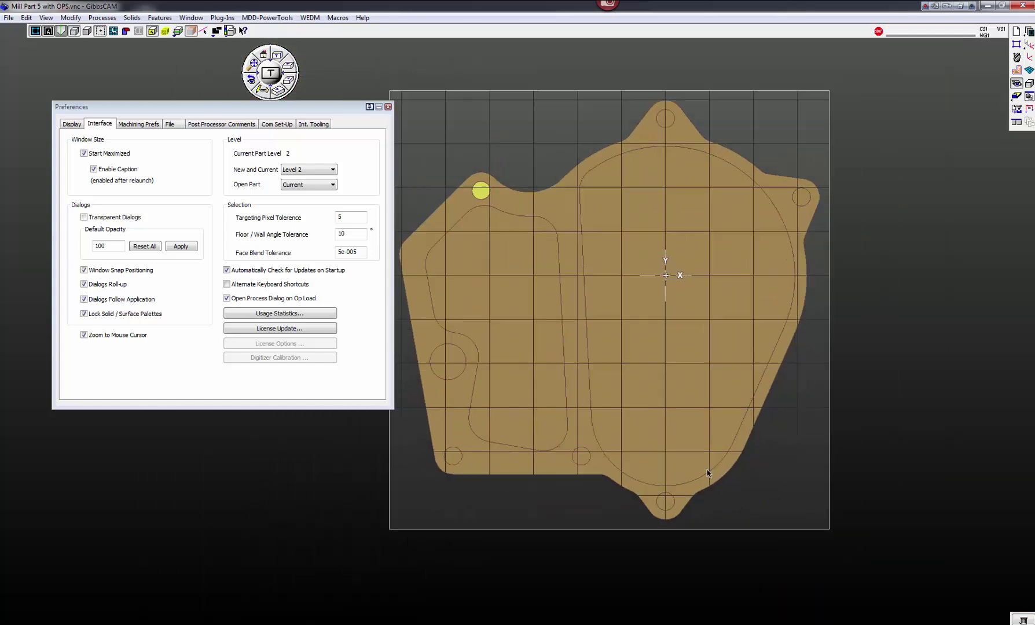
pyautogui.scroll(-6, 707, 472)
pyautogui.scroll(2, 707, 470)
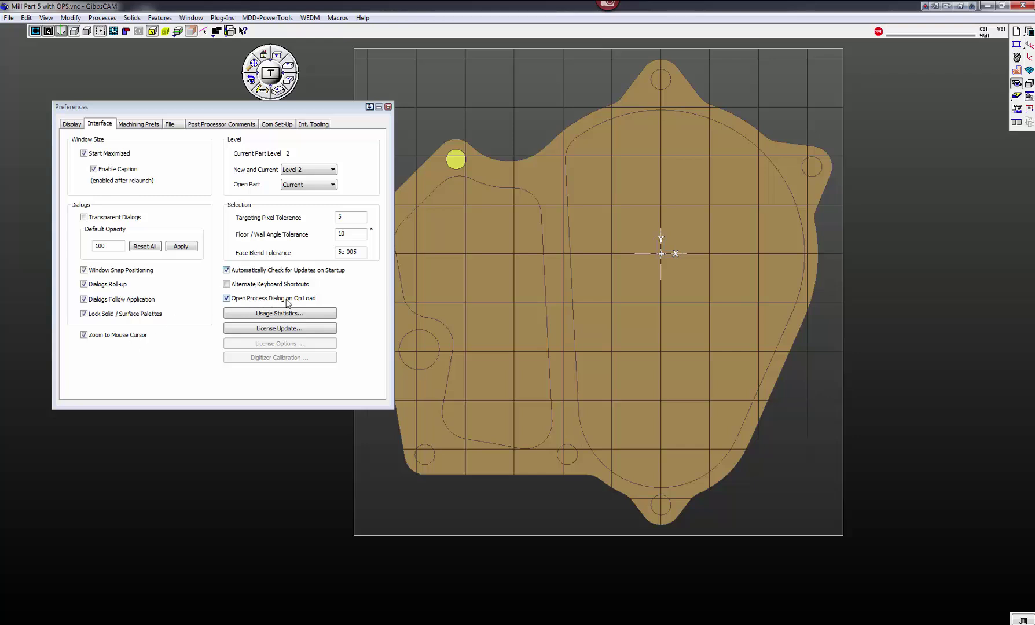
# Turn off Open Process Dialog on Op Load, show the tool and operation lists, and inspect Op 5's roughing process
pyautogui.click(227, 298)
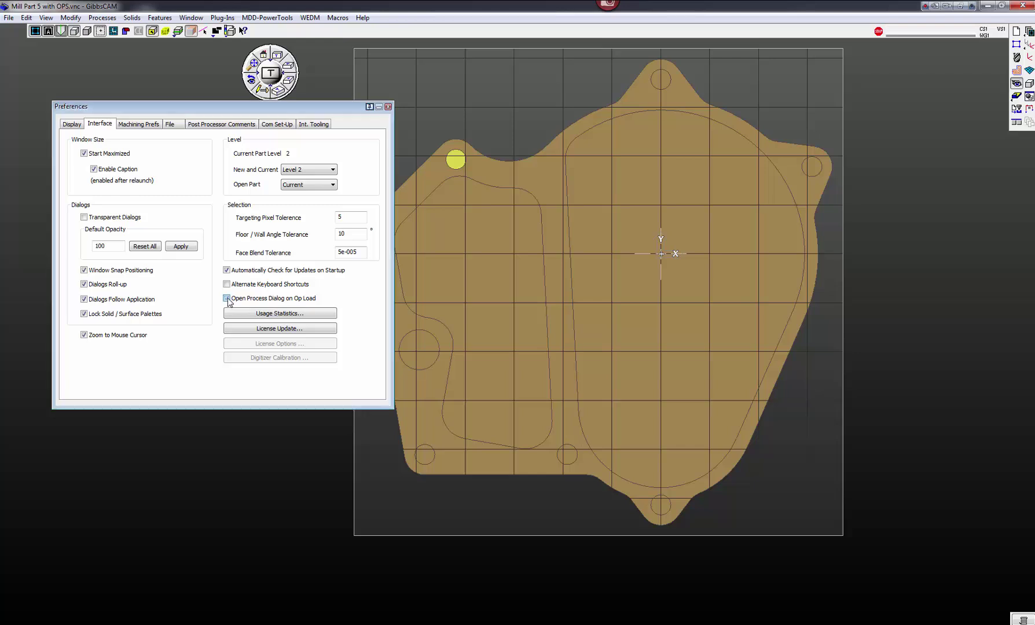
pyautogui.click(1016, 70)
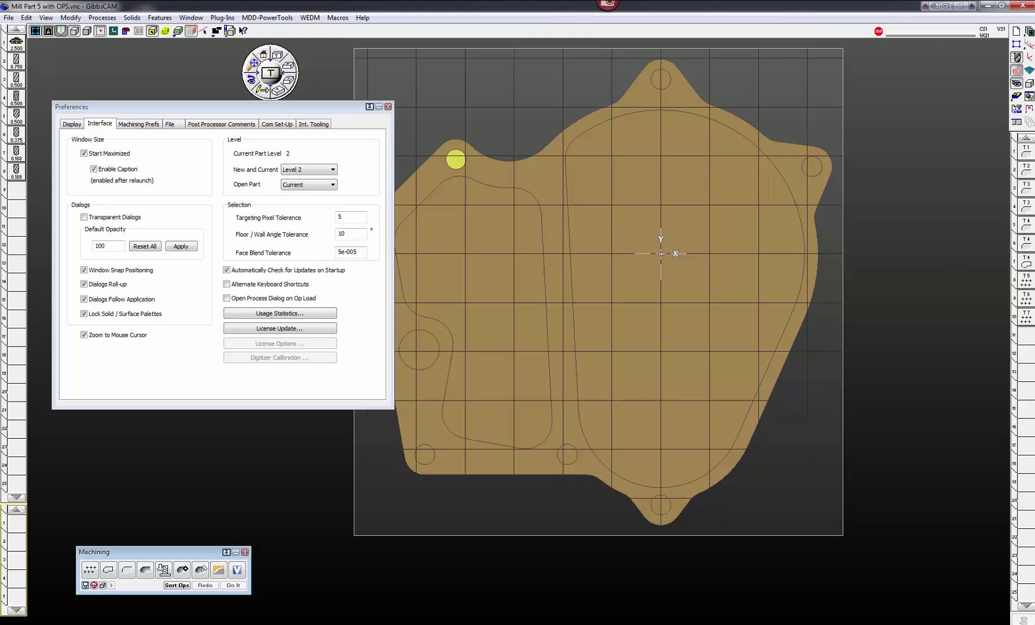
pyautogui.click(1026, 225)
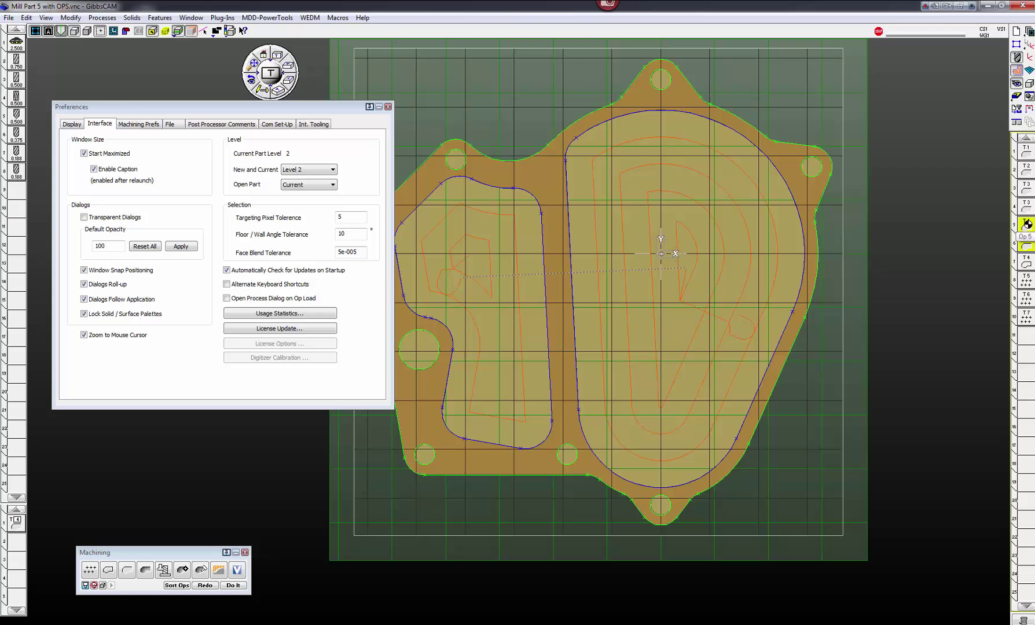
pyautogui.doubleClick(17, 524)
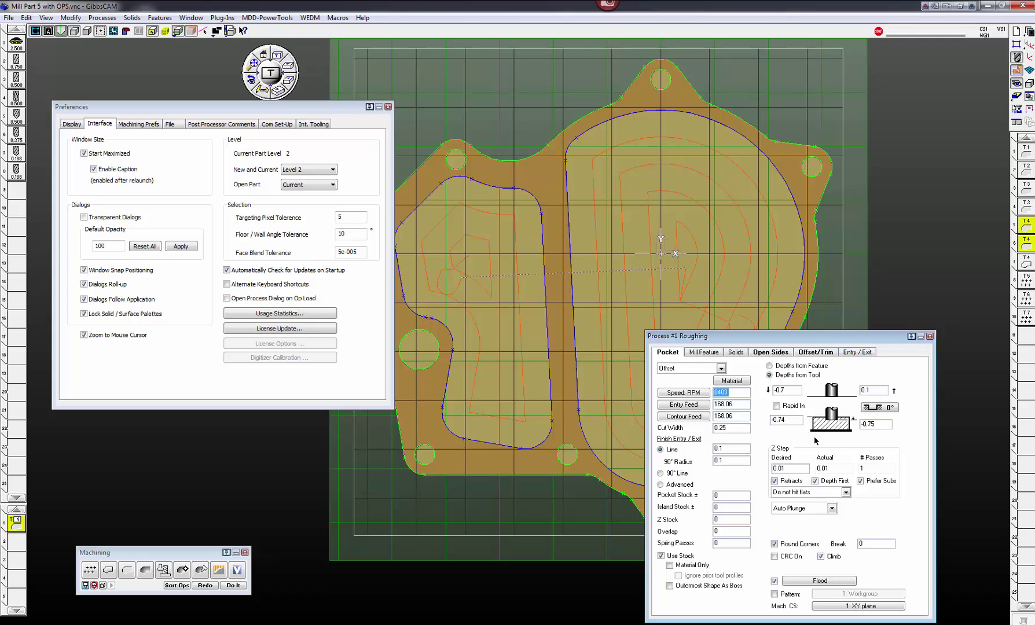
pyautogui.click(930, 337)
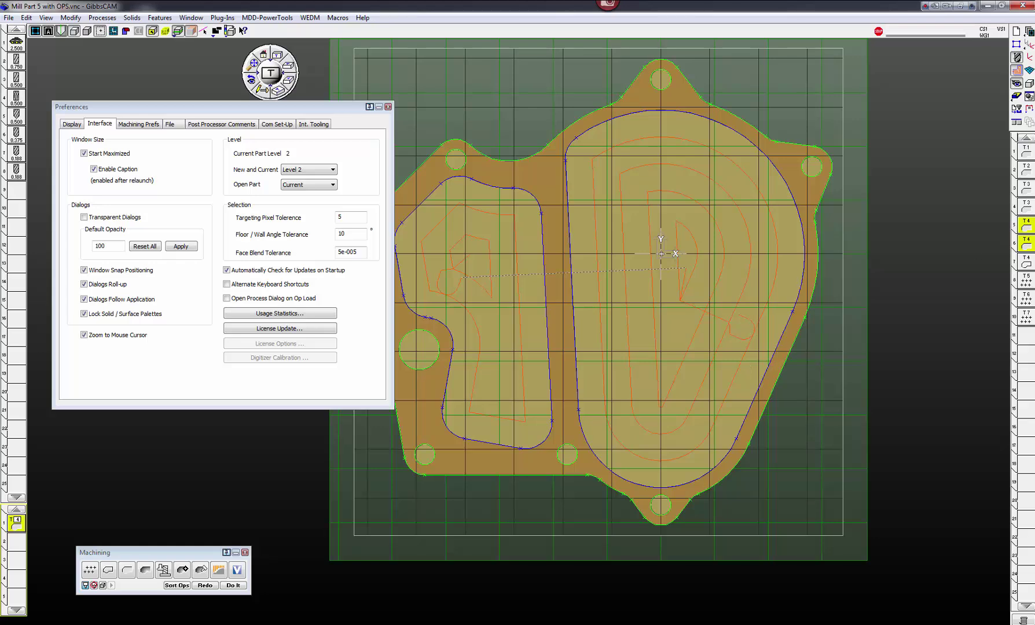
# Preview the drilling and T3 toolpaths, then load Op 1 and open its roughing process
pyautogui.click(1026, 281)
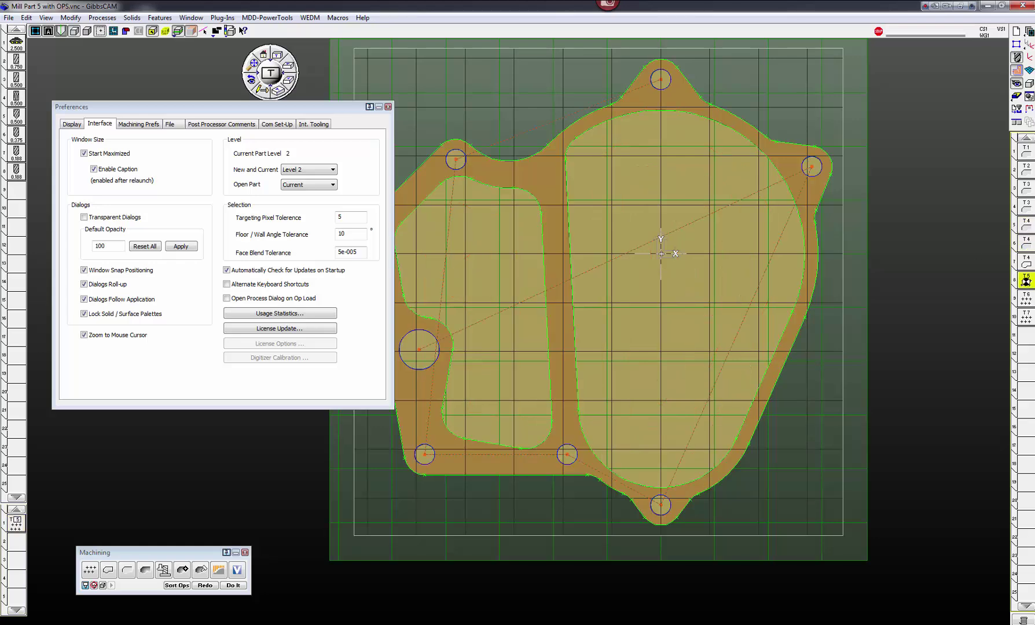
pyautogui.click(1026, 154)
pyautogui.click(1025, 189)
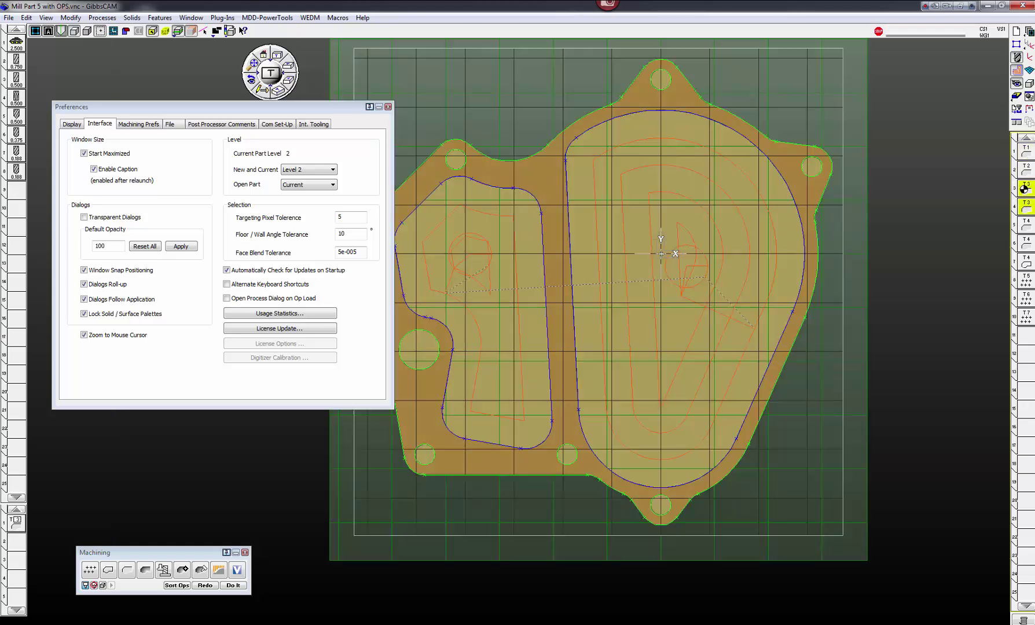
pyautogui.click(1025, 153)
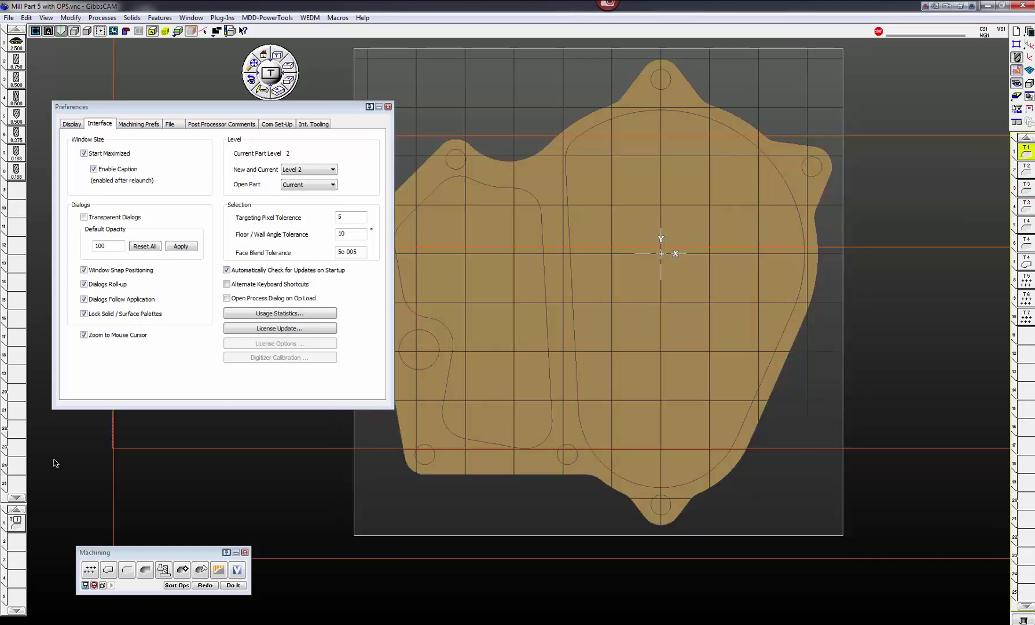
pyautogui.doubleClick(17, 524)
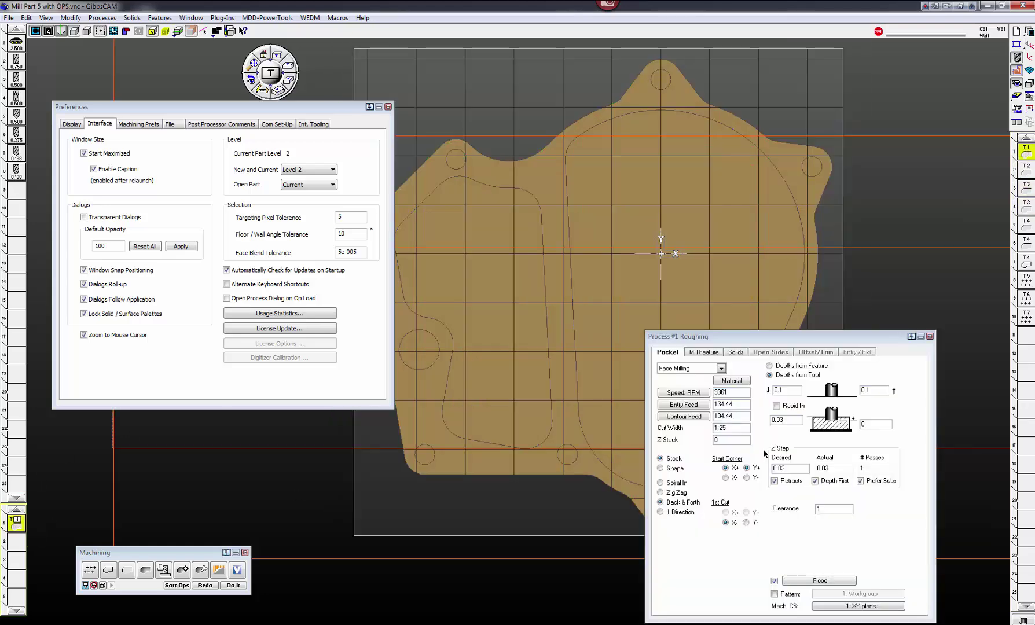
# Re-enable Open Process Dialog on Op Load, then load the T1, T3 and drilling processes
pyautogui.click(929, 337)
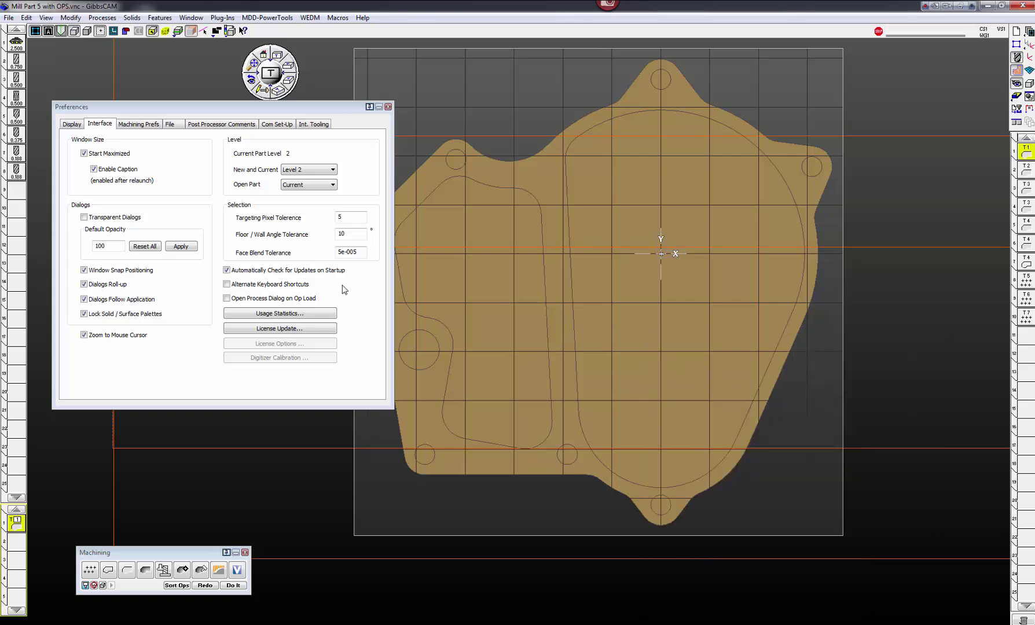
pyautogui.click(227, 298)
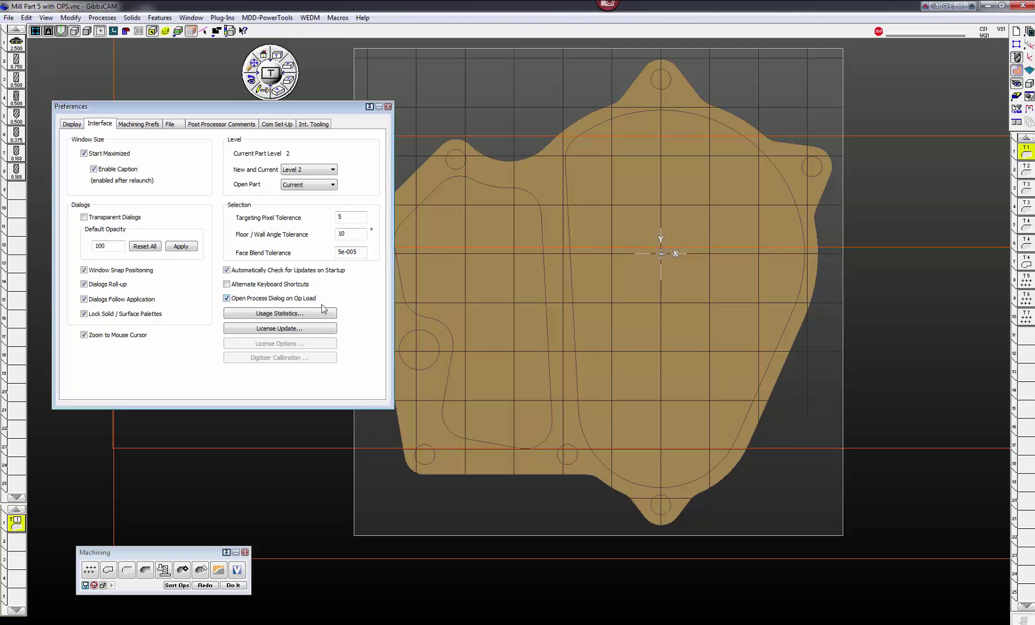
pyautogui.doubleClick(1030, 152)
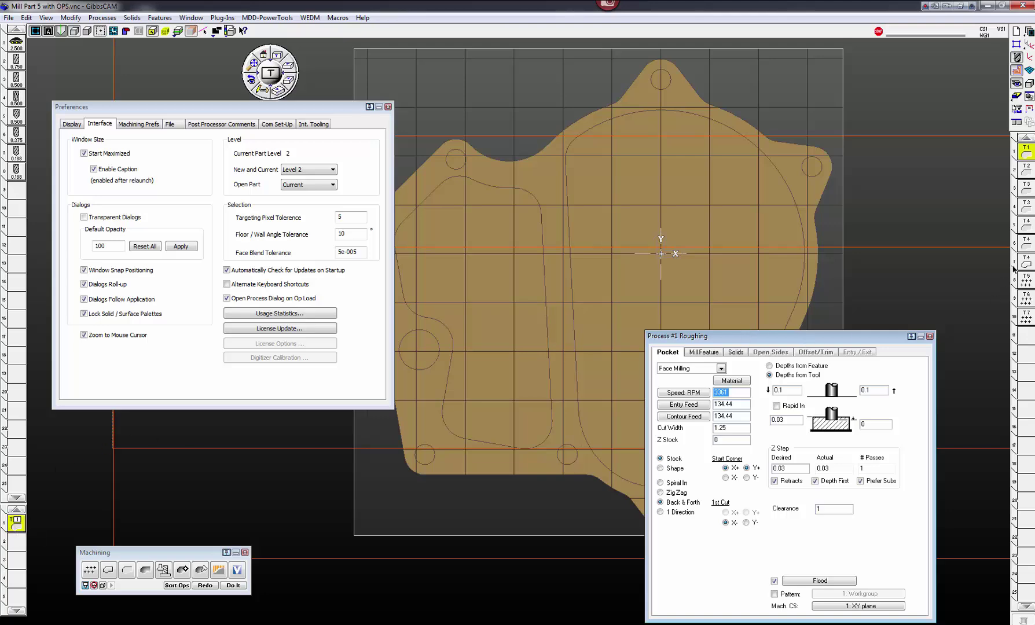
pyautogui.doubleClick(1026, 208)
pyautogui.doubleClick(1026, 243)
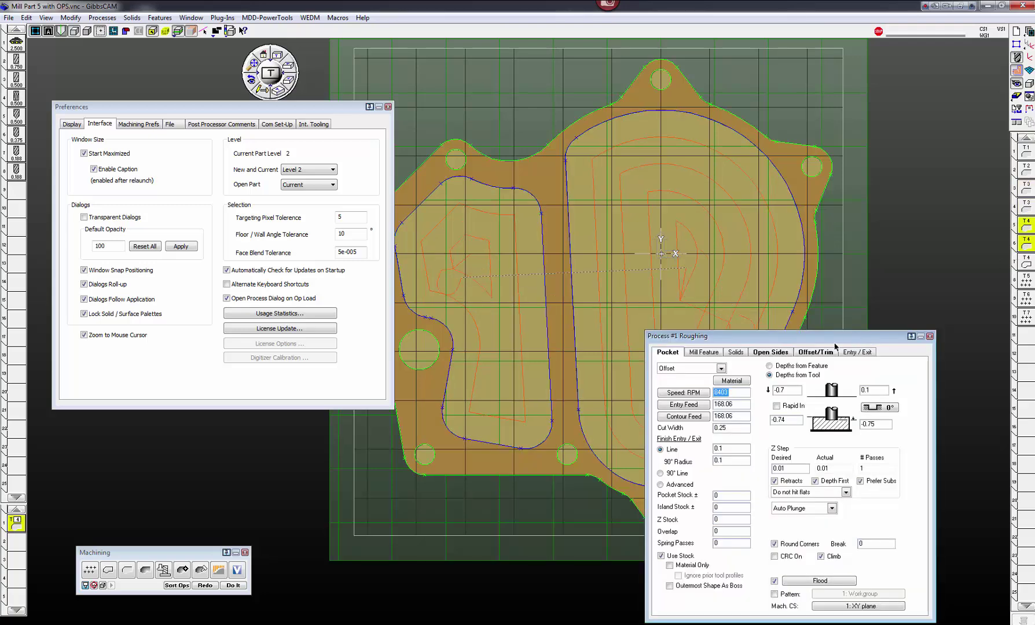
pyautogui.doubleClick(1023, 284)
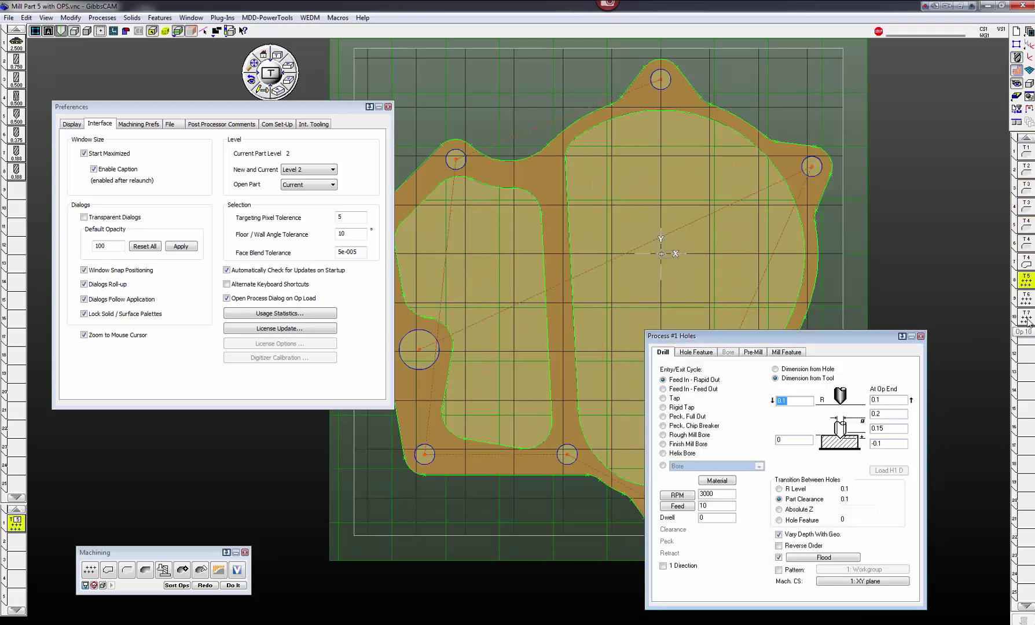
pyautogui.click(920, 337)
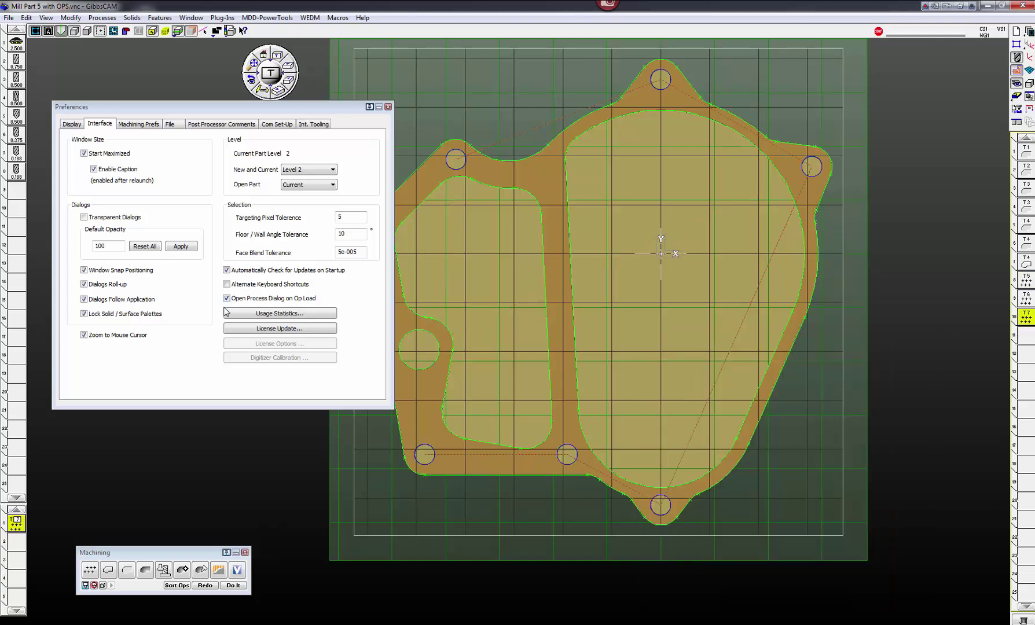
# In Machining Prefs' holder class menu items, uncheck BT_Flange_35 and BT_Flange_45
pyautogui.click(144, 126)
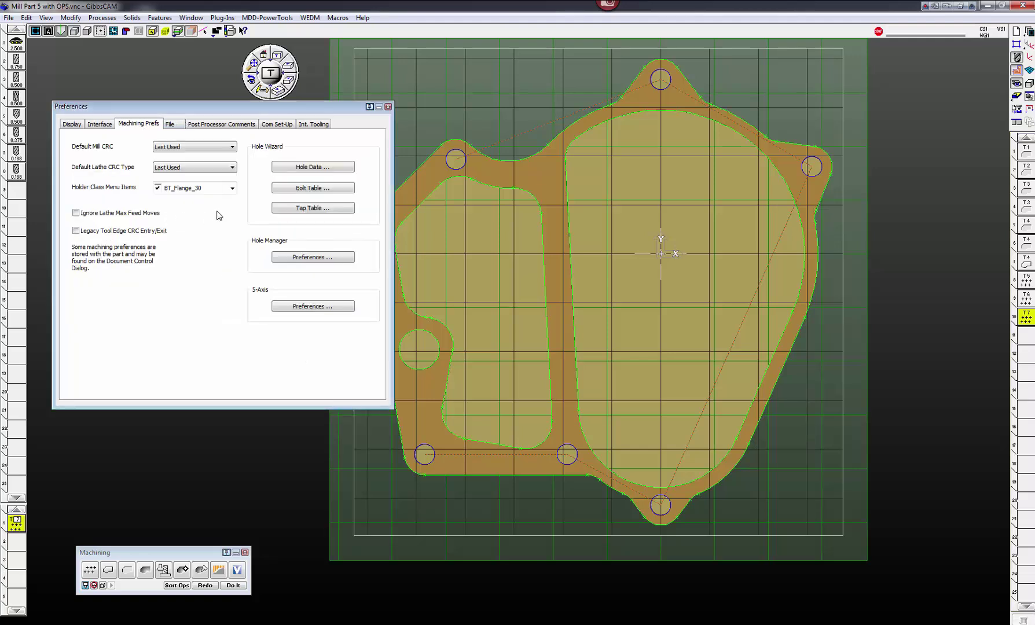
pyautogui.click(233, 190)
pyautogui.scroll(-4, 229, 225)
pyautogui.scroll(4, 228, 246)
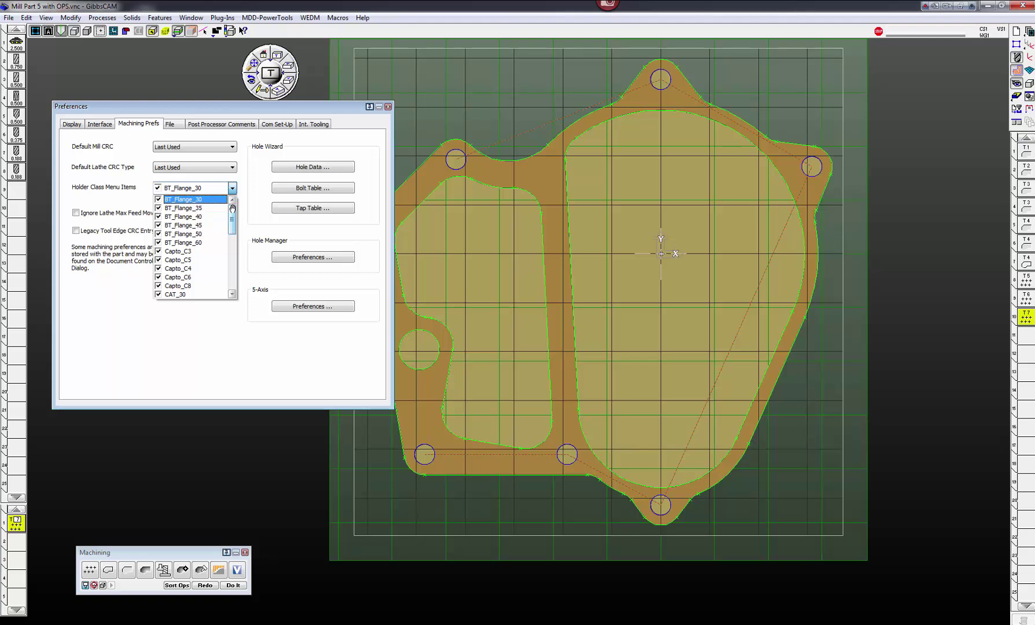
pyautogui.click(159, 208)
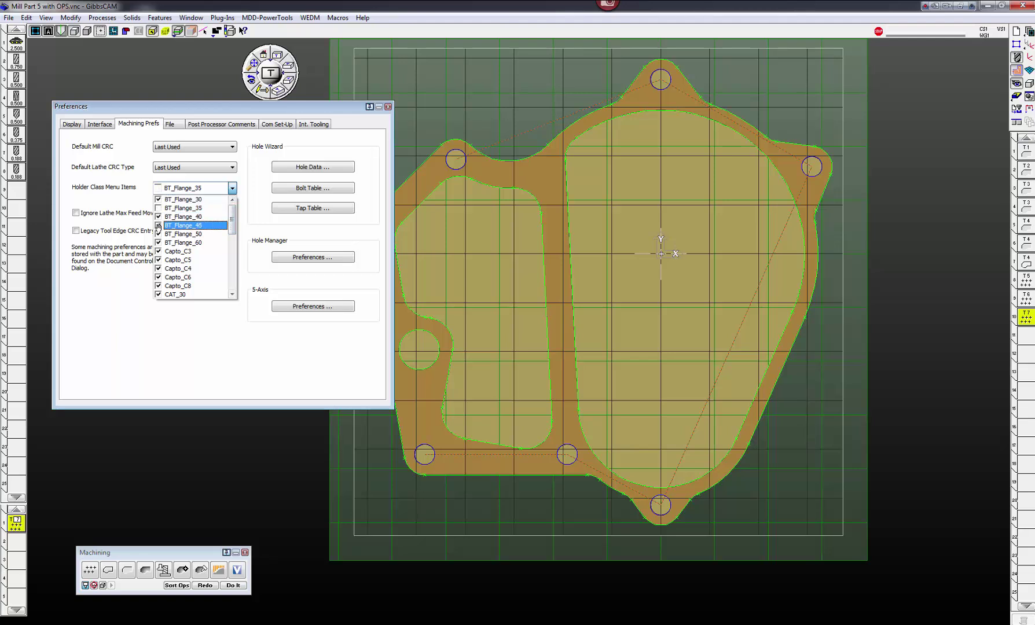
pyautogui.click(158, 226)
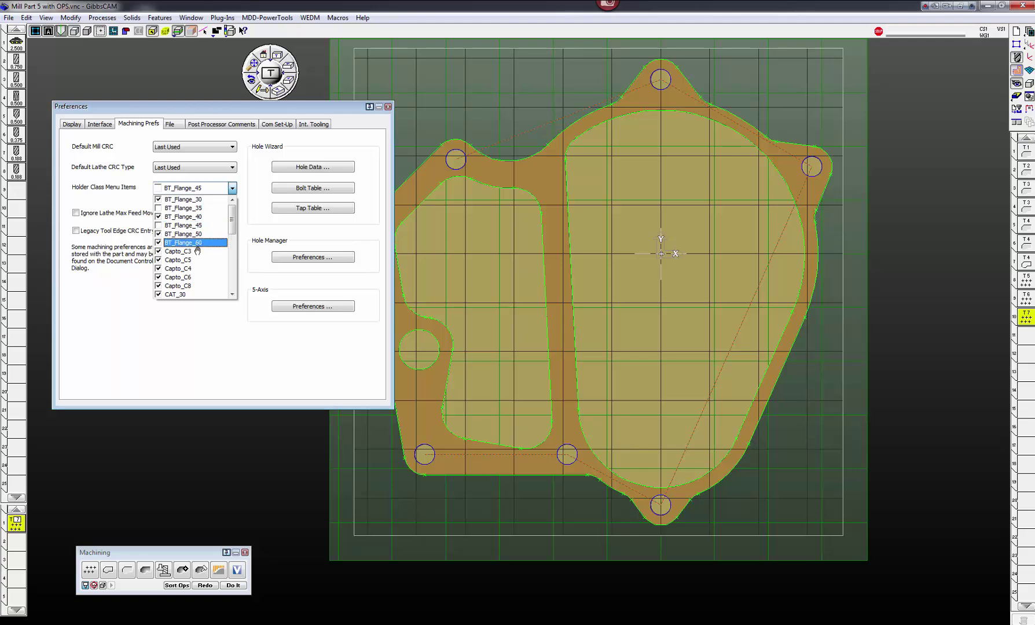
# Uncheck CAT_45 and CAT_60 in the holder class list, close it, and show File preferences
pyautogui.moveTo(230, 225); pyautogui.dragTo(234, 237)
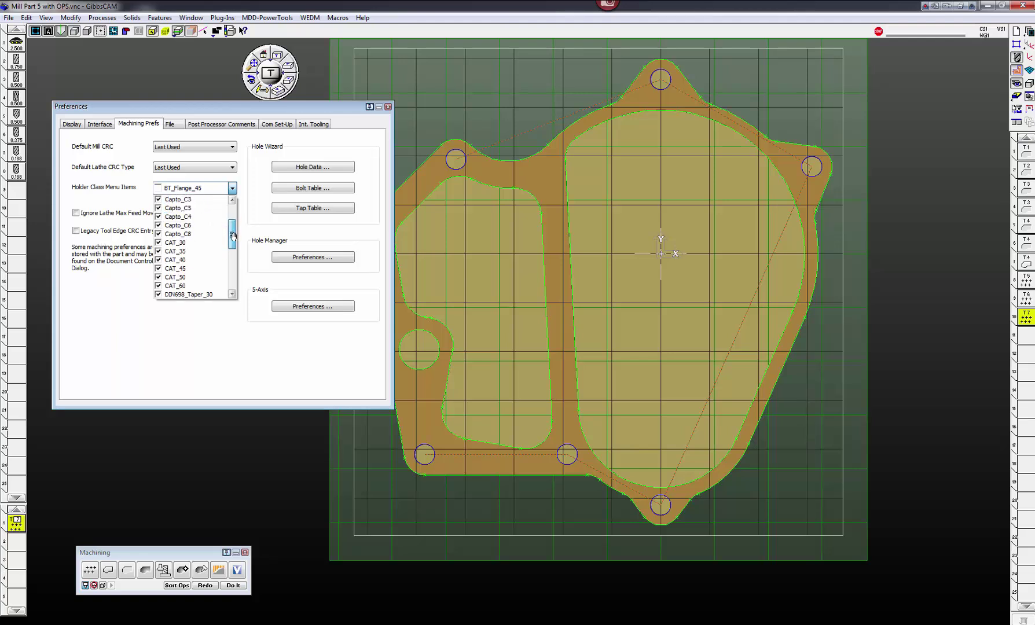
pyautogui.click(176, 269)
pyautogui.click(232, 188)
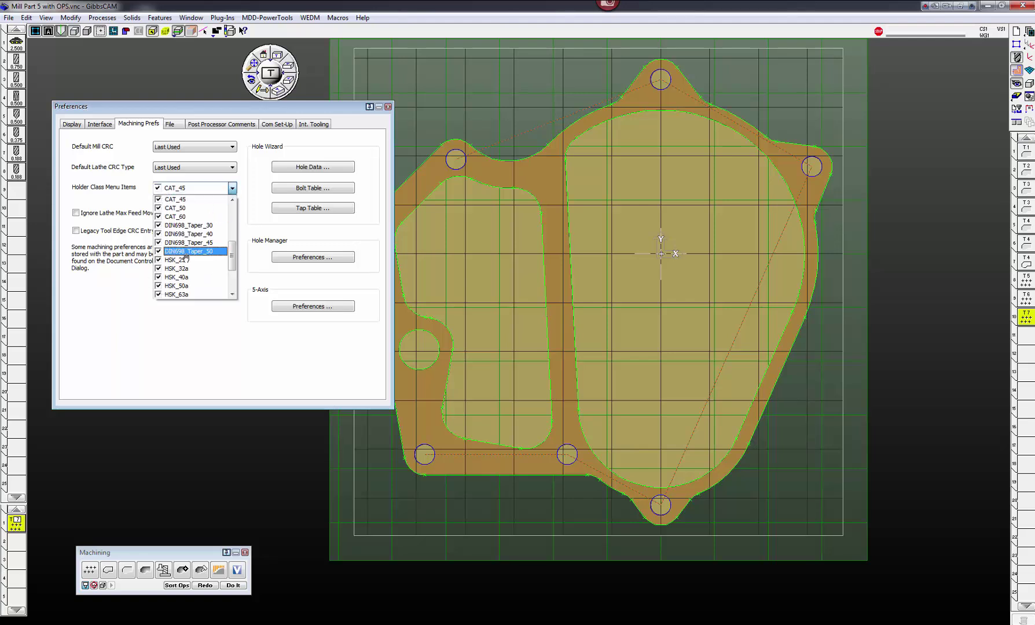
pyautogui.click(184, 219)
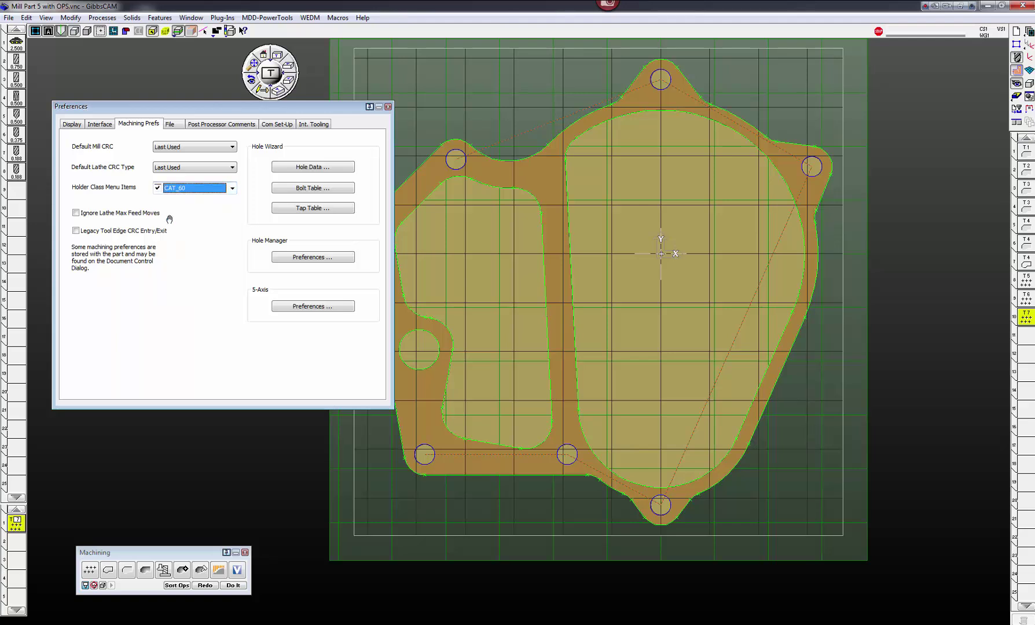
pyautogui.click(231, 190)
pyautogui.scroll(1, 178, 229)
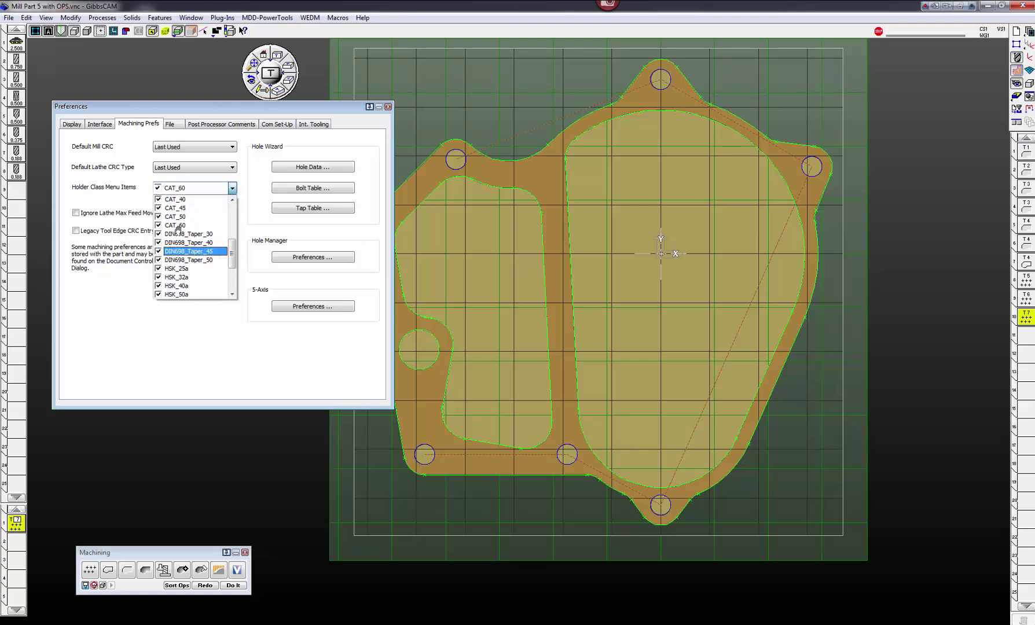
pyautogui.click(188, 226)
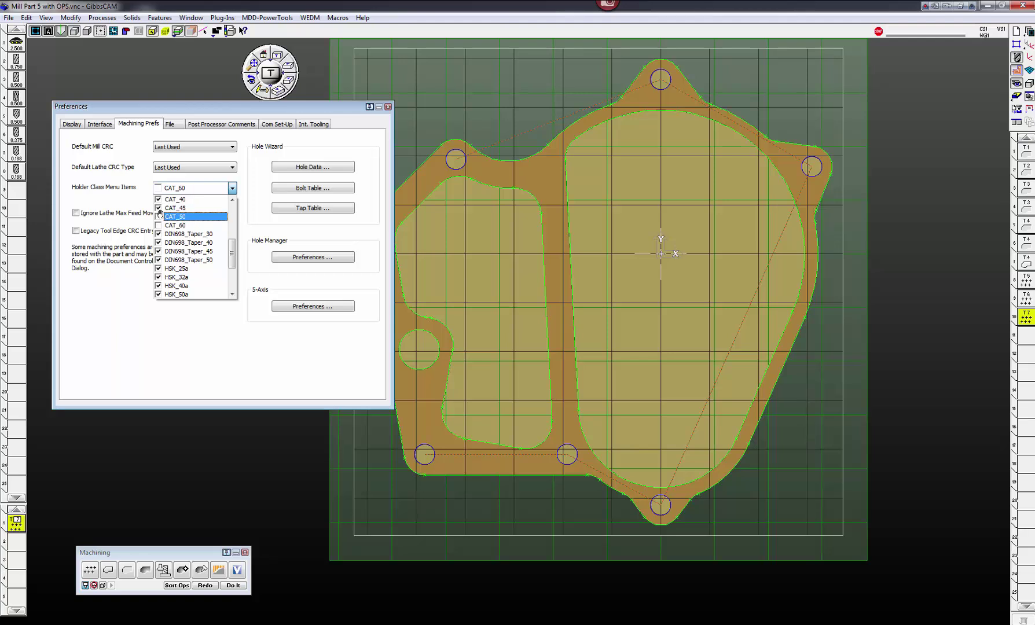
pyautogui.click(159, 208)
pyautogui.scroll(-1, 203, 278)
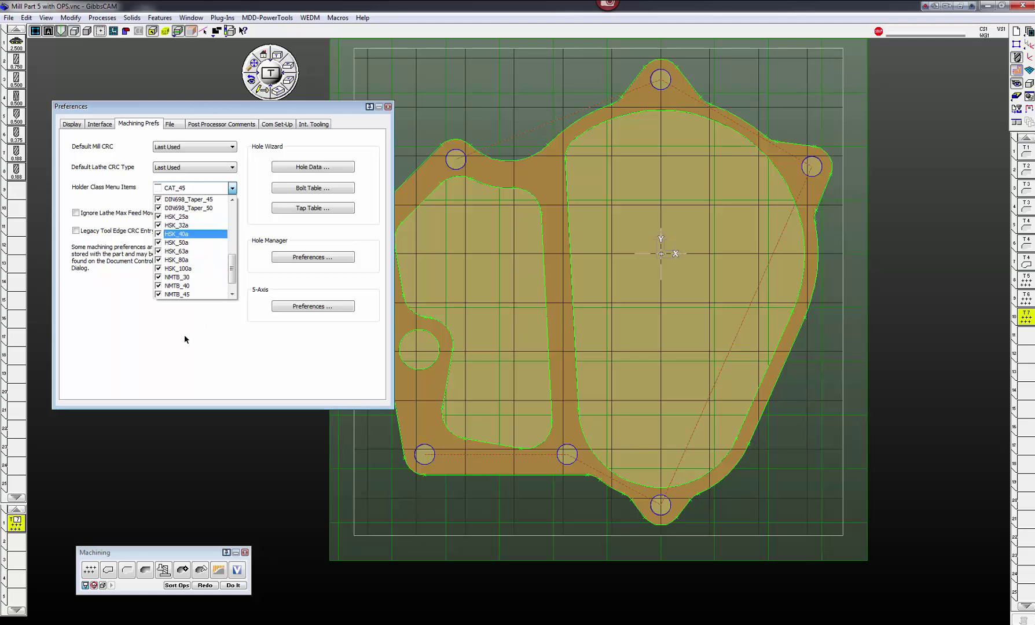
pyautogui.click(184, 335)
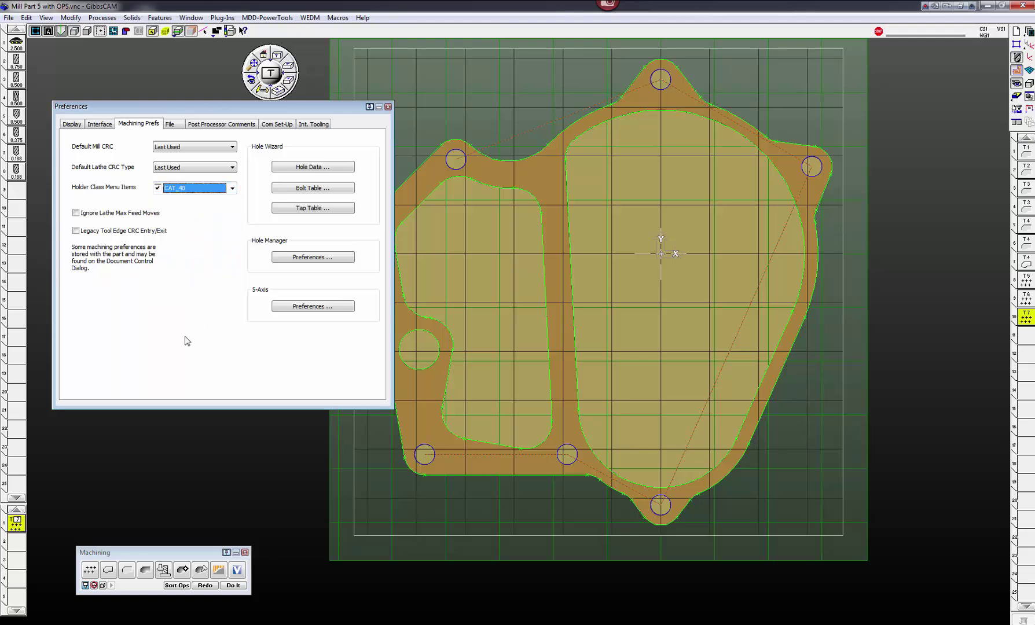
pyautogui.click(175, 125)
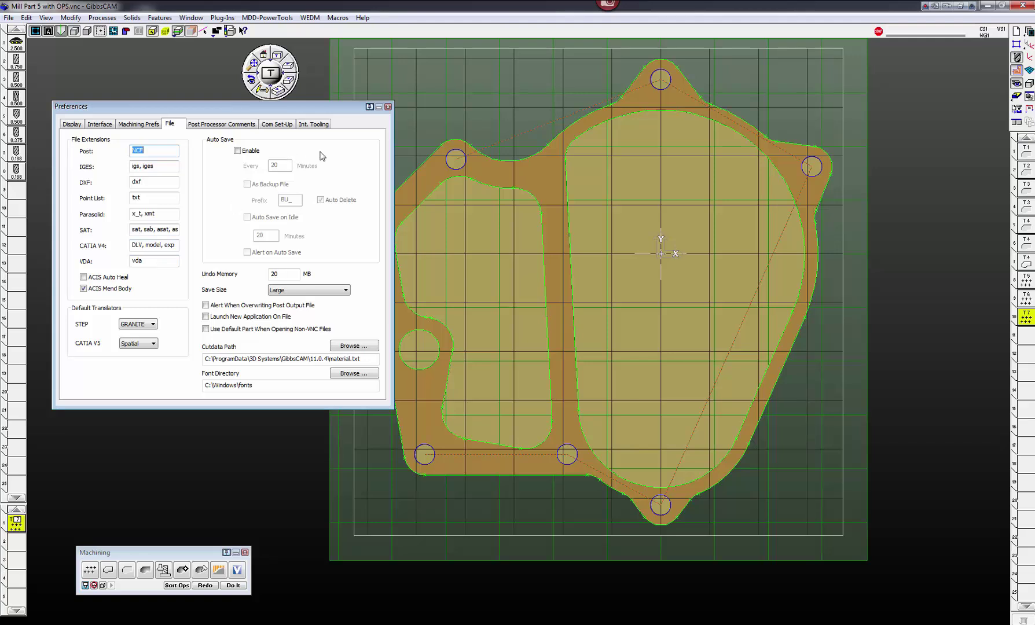
# Enable Auto Save with a 5-minute interval as a backup file, then disable Auto Save again
pyautogui.click(237, 150)
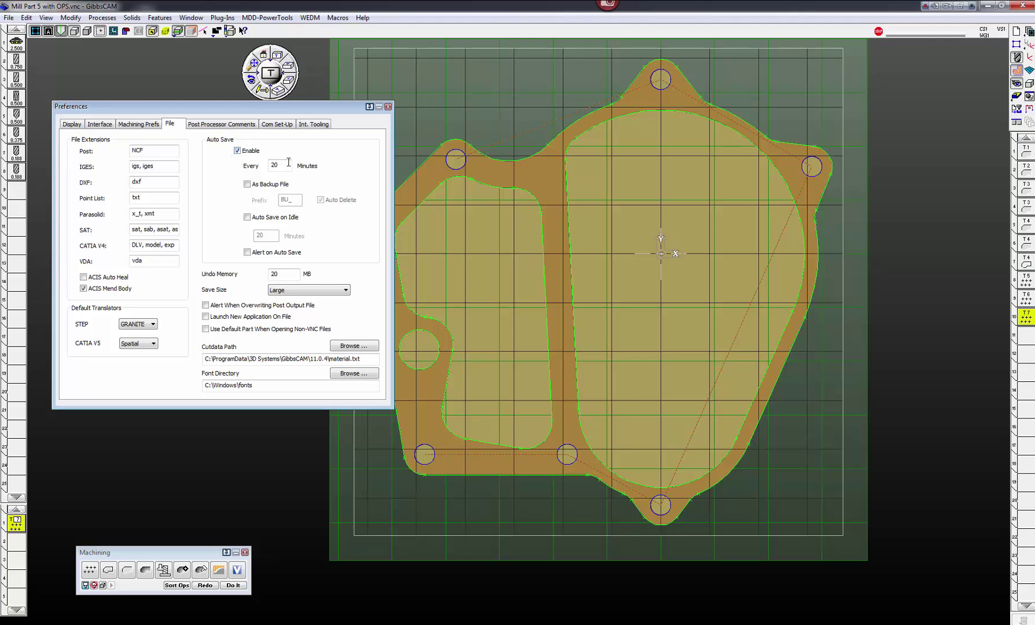
pyautogui.doubleClick(271, 165)
pyautogui.click(247, 184)
pyautogui.click(238, 151)
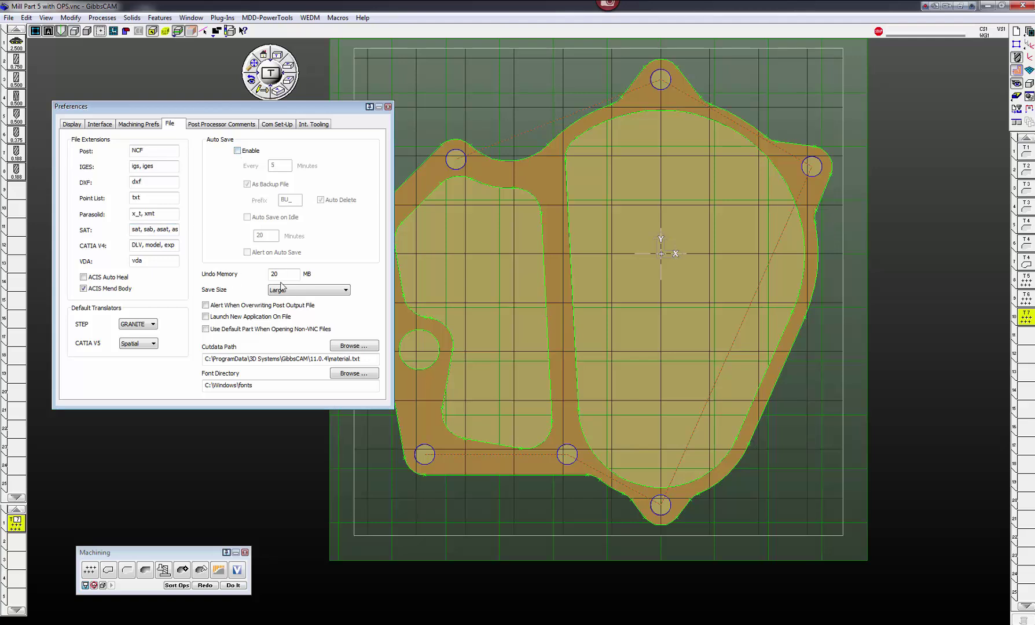
pyautogui.click(213, 128)
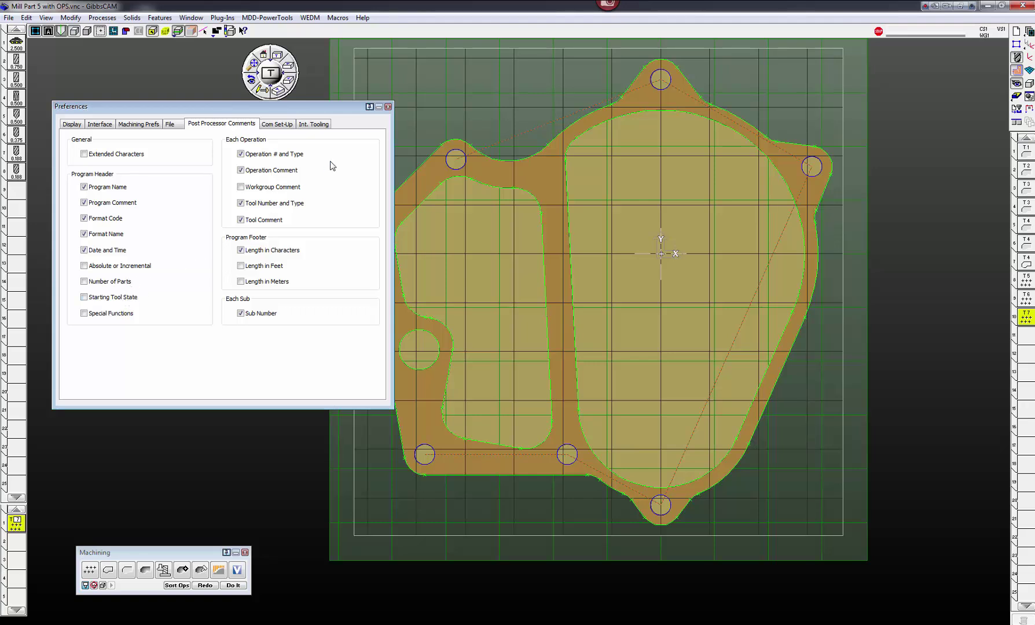
# Review the Com Set-Up and Int. Tooling tabs, close Preferences, and switch to Isometric view
pyautogui.click(278, 125)
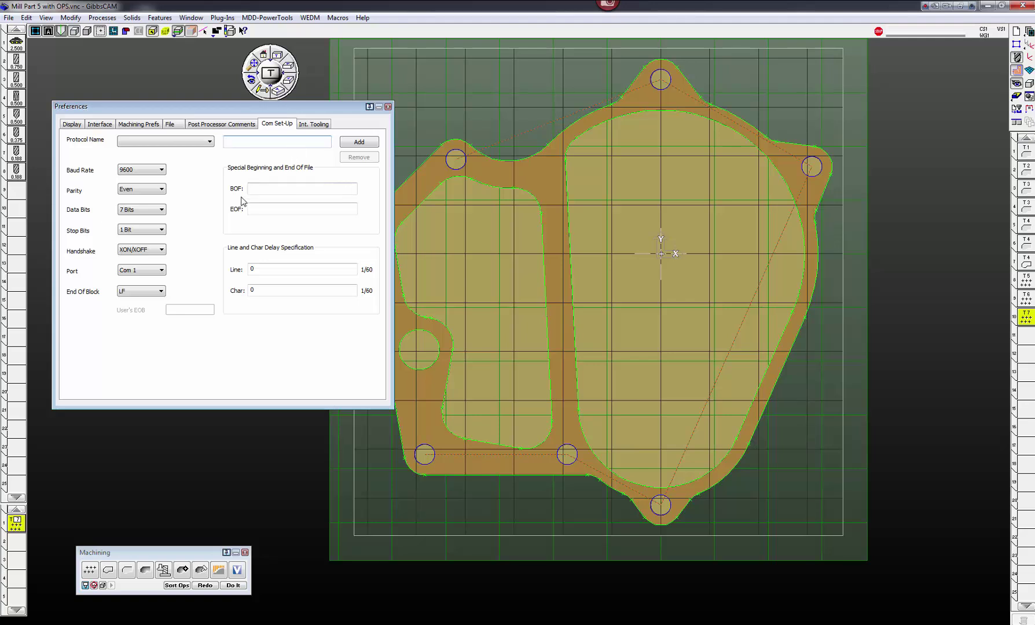
pyautogui.click(304, 126)
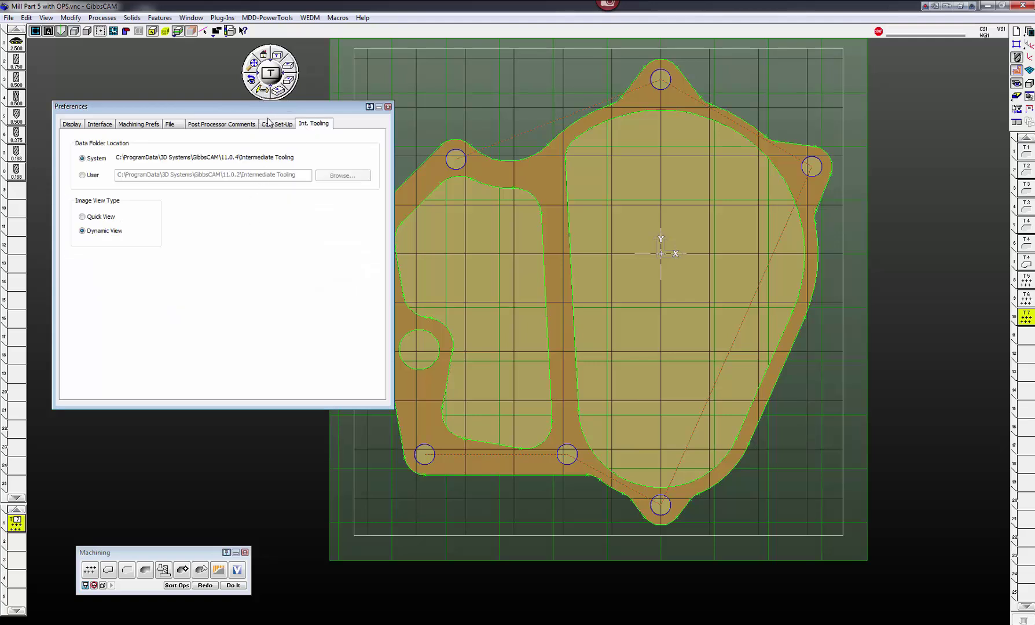
pyautogui.click(389, 107)
pyautogui.click(276, 89)
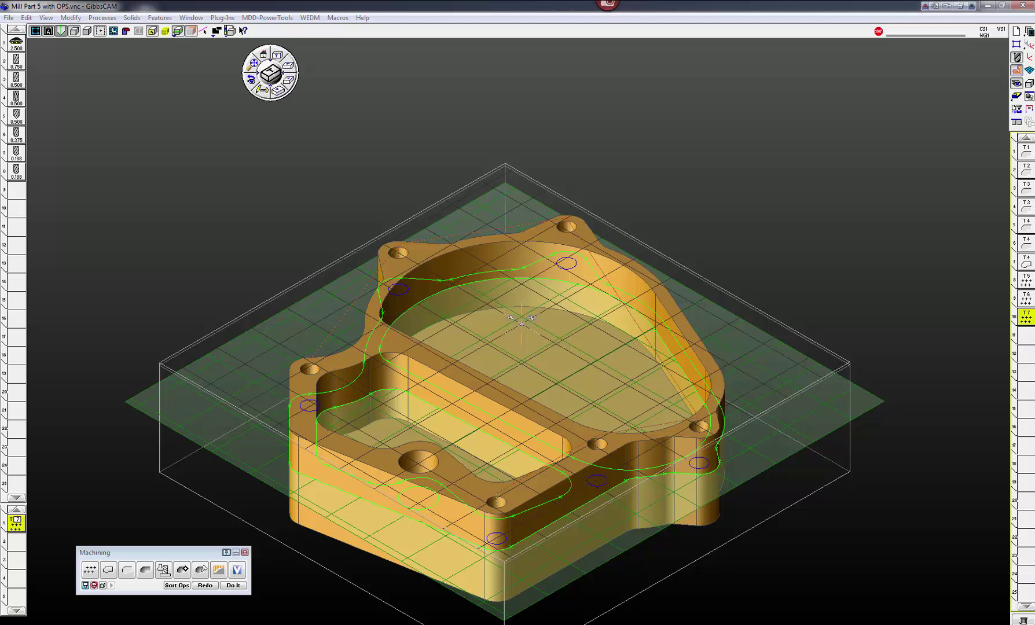
# Hide the palettes and Profiler outlines, view the part from the top, and pan it
pyautogui.click(1017, 71)
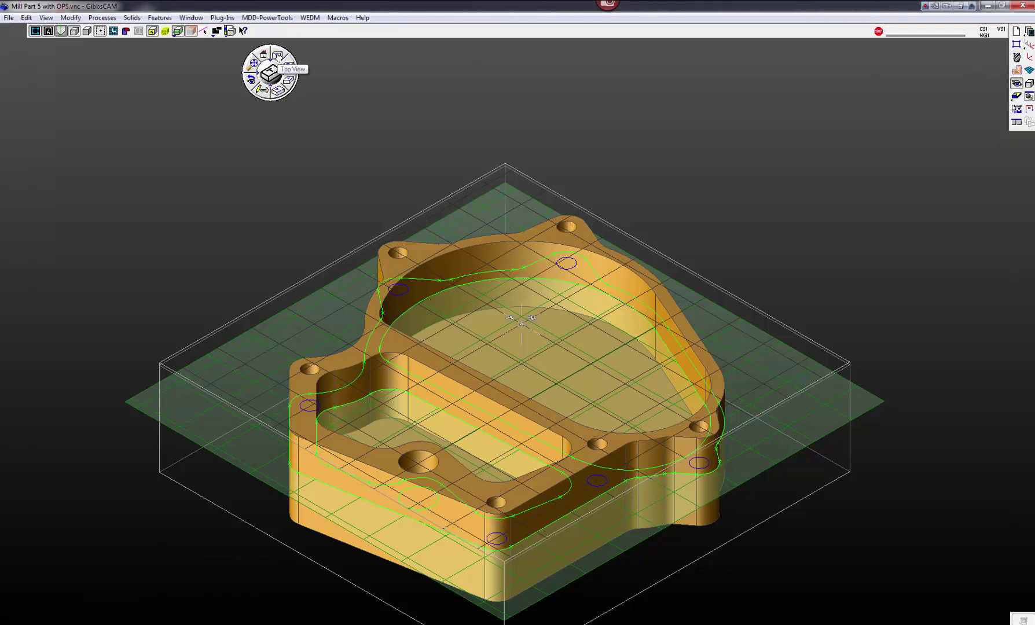
pyautogui.click(278, 54)
pyautogui.click(178, 31)
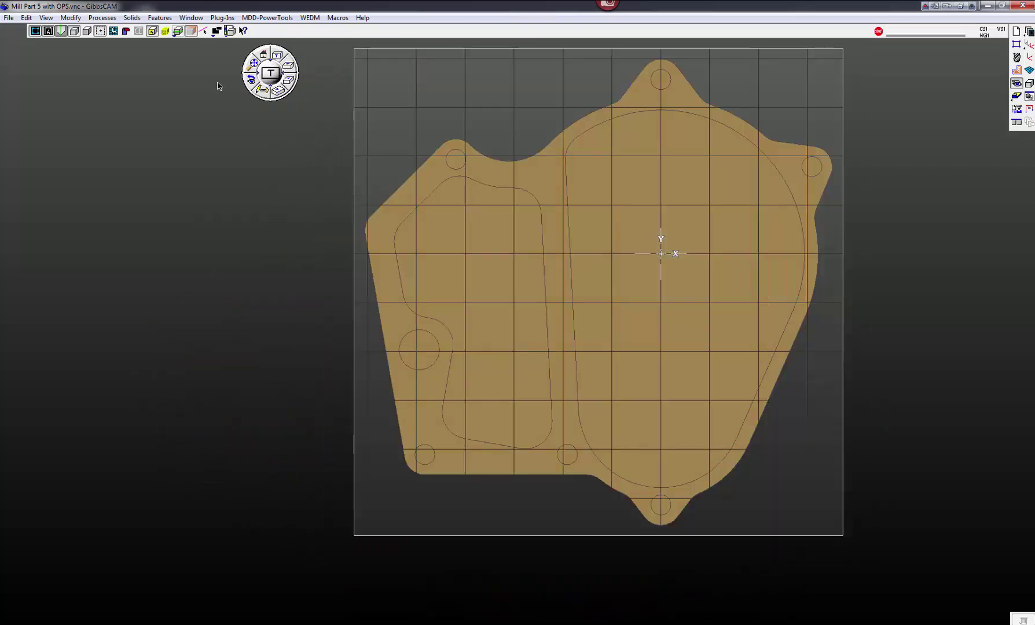
pyautogui.moveTo(546, 134); pyautogui.dragTo(487, 173, button='middle')
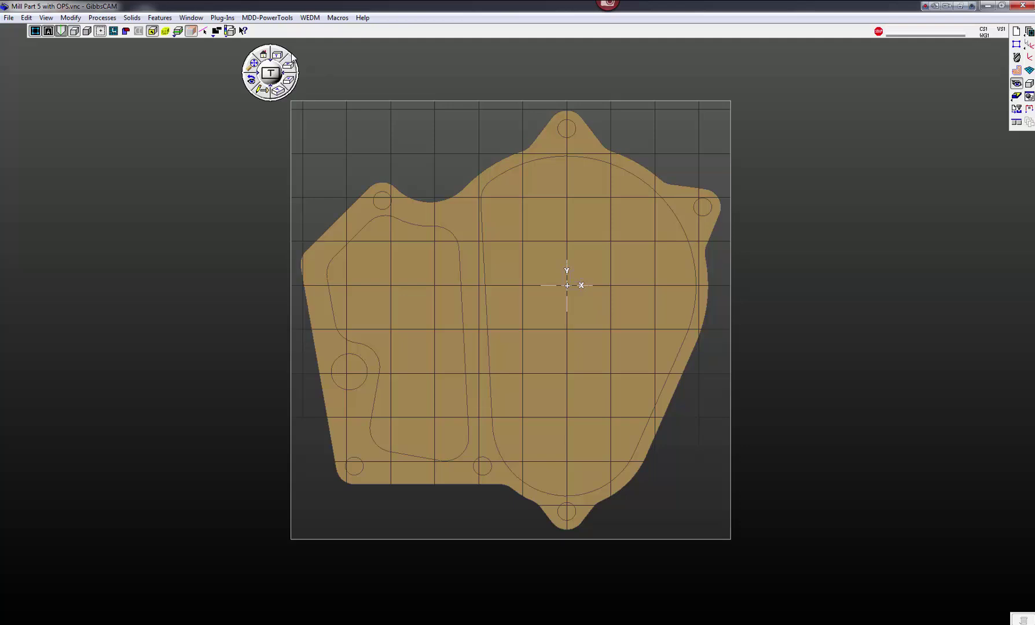
pyautogui.moveTo(294, 60); pyautogui.dragTo(218, 85)
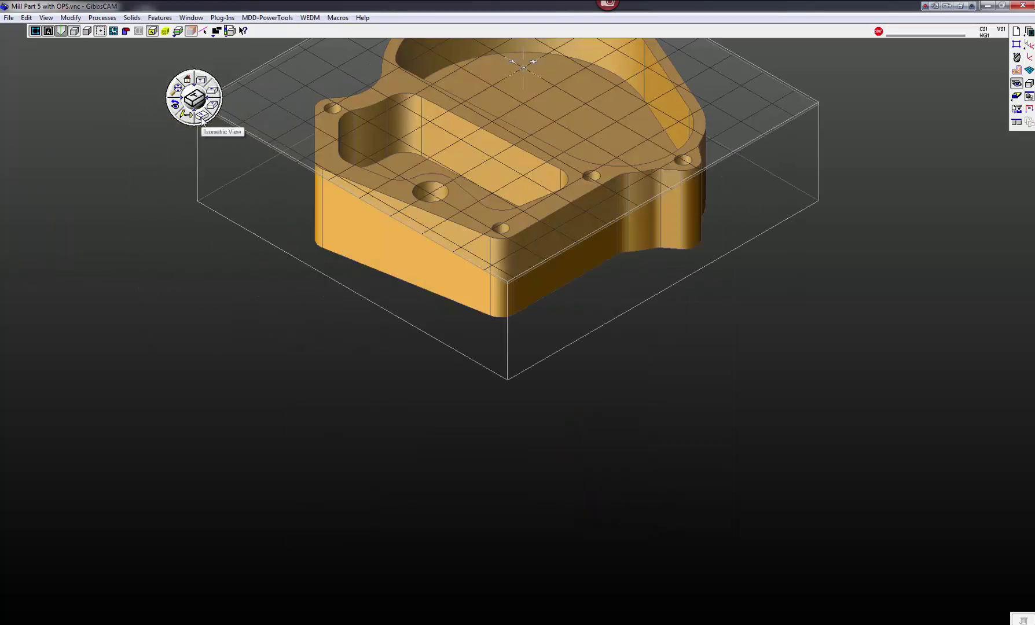
# Switch between Isometric, Top and Bottom views using the view wheel
pyautogui.click(194, 98)
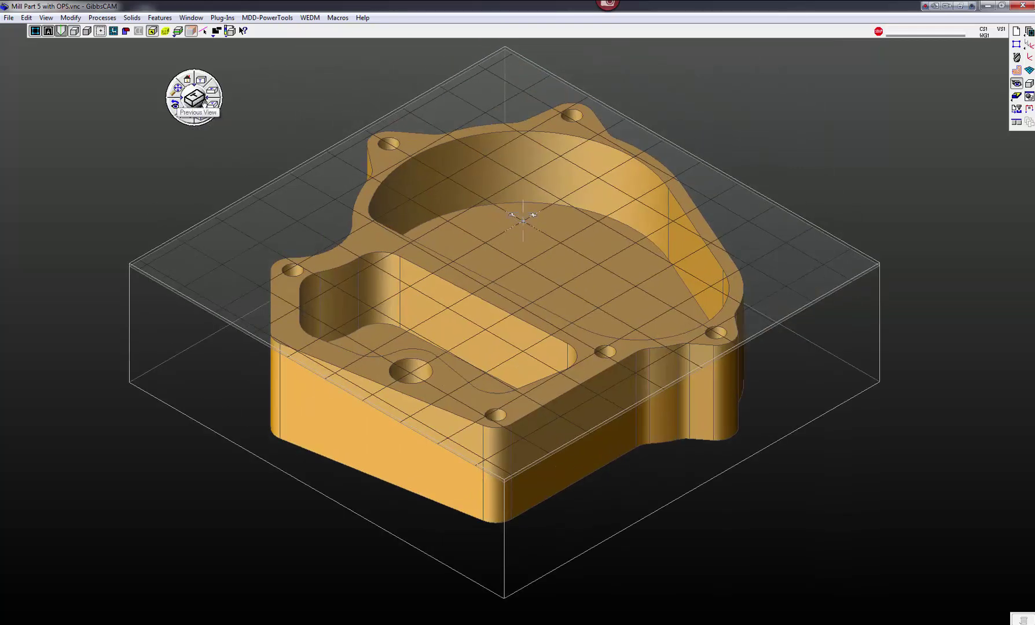
pyautogui.click(200, 81)
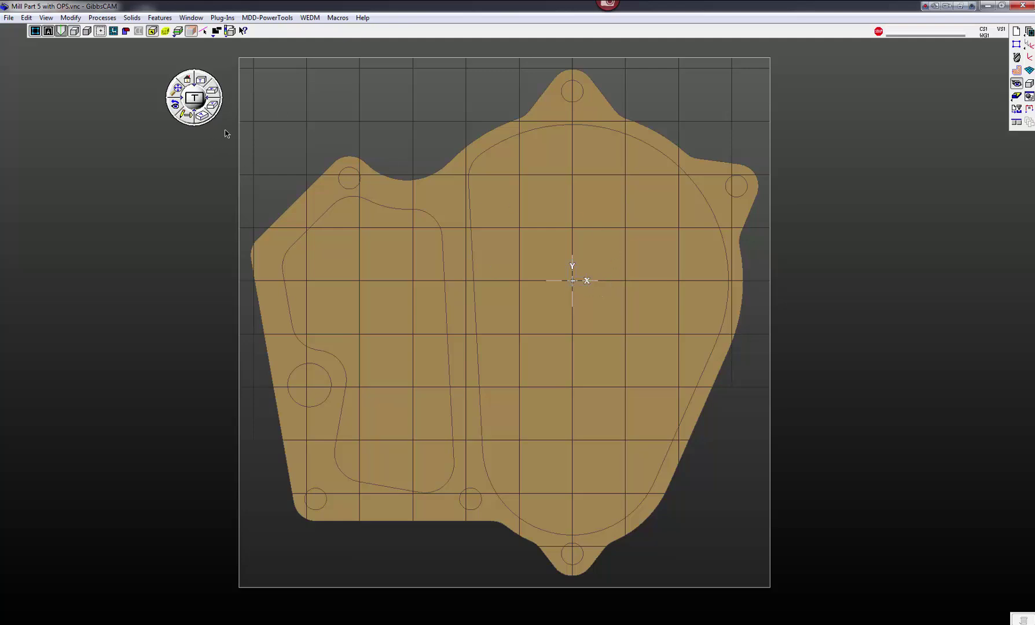
pyautogui.click(194, 98)
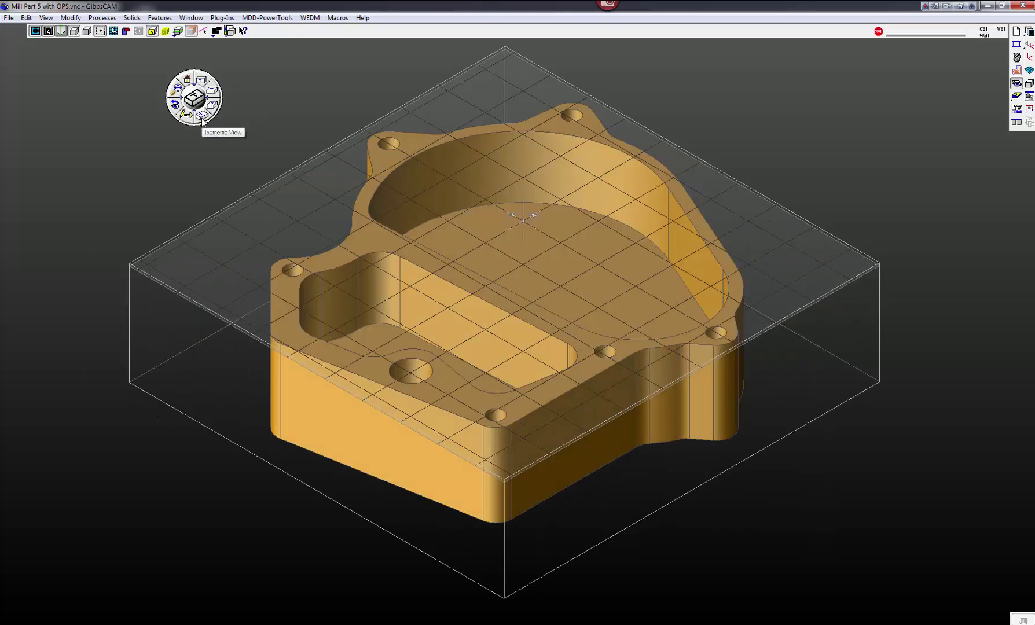
pyautogui.click(202, 118)
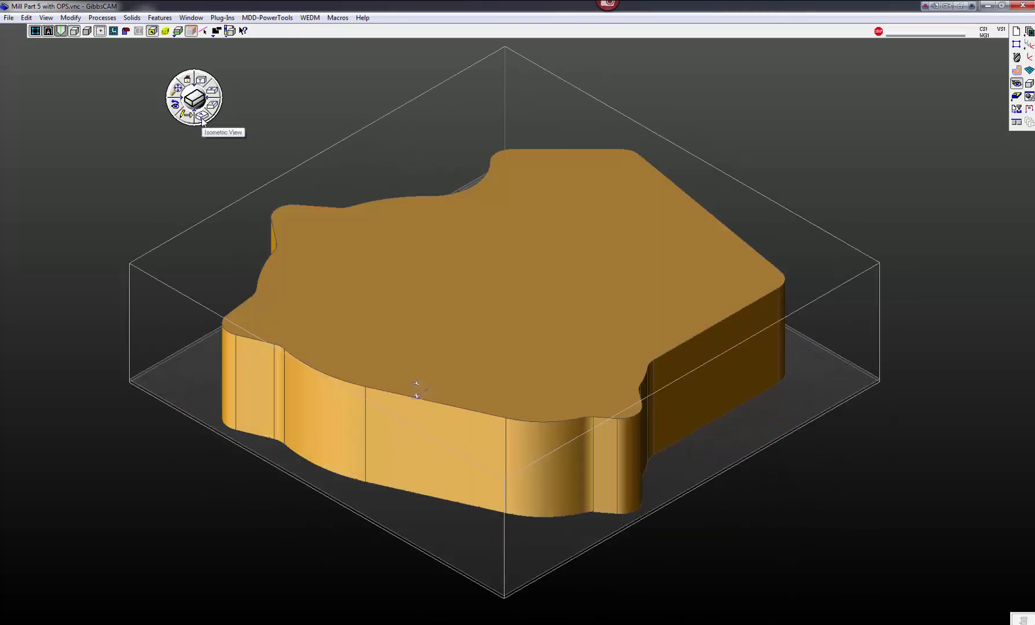
pyautogui.click(202, 82)
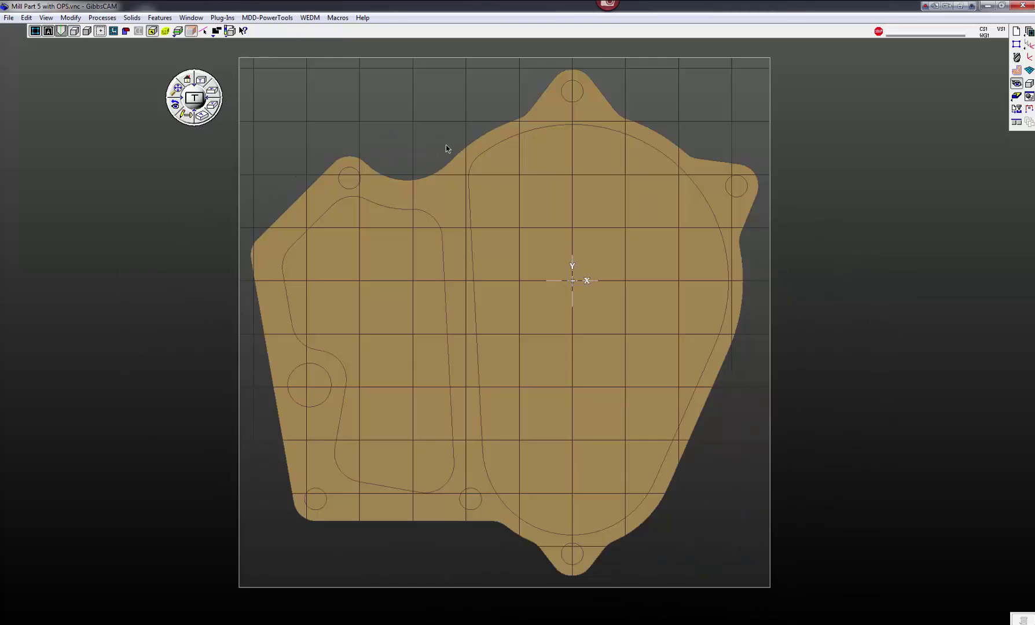
pyautogui.scroll(-2, 446, 144)
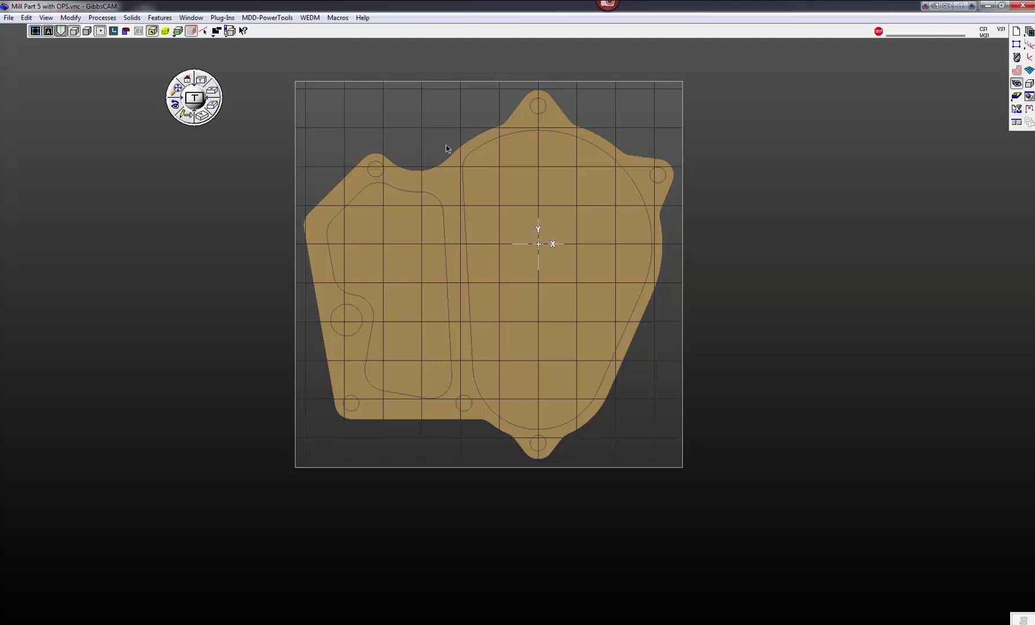
pyautogui.moveTo(457, 162); pyautogui.dragTo(677, 202, button='middle')
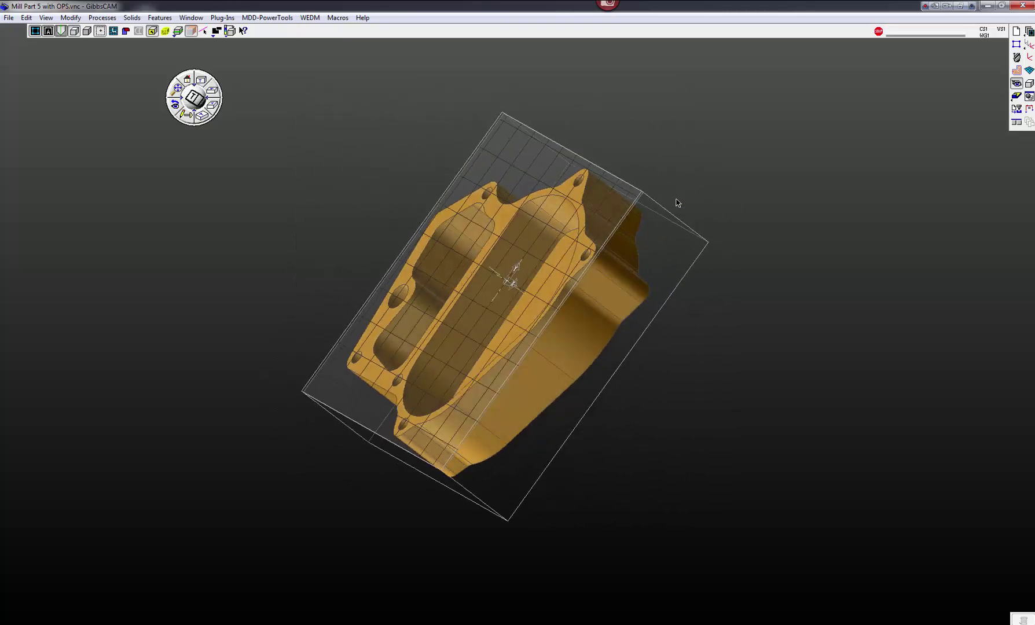